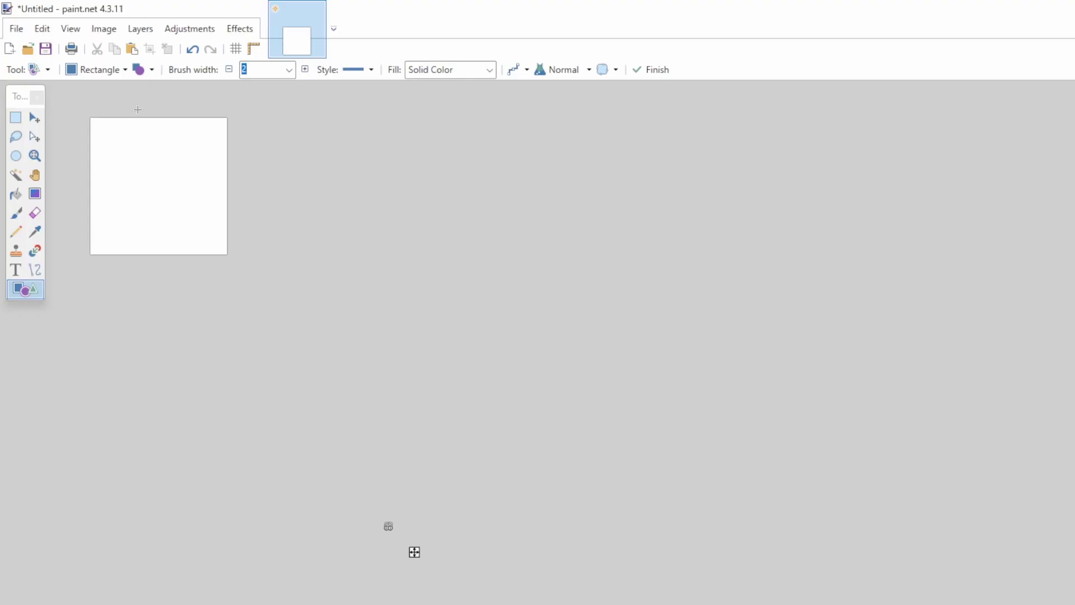
Draw a tall black bar down the canvas middle and confirm the 36x36 canvas size unchanged.
left_click_drag(144, 136, 184, 256)
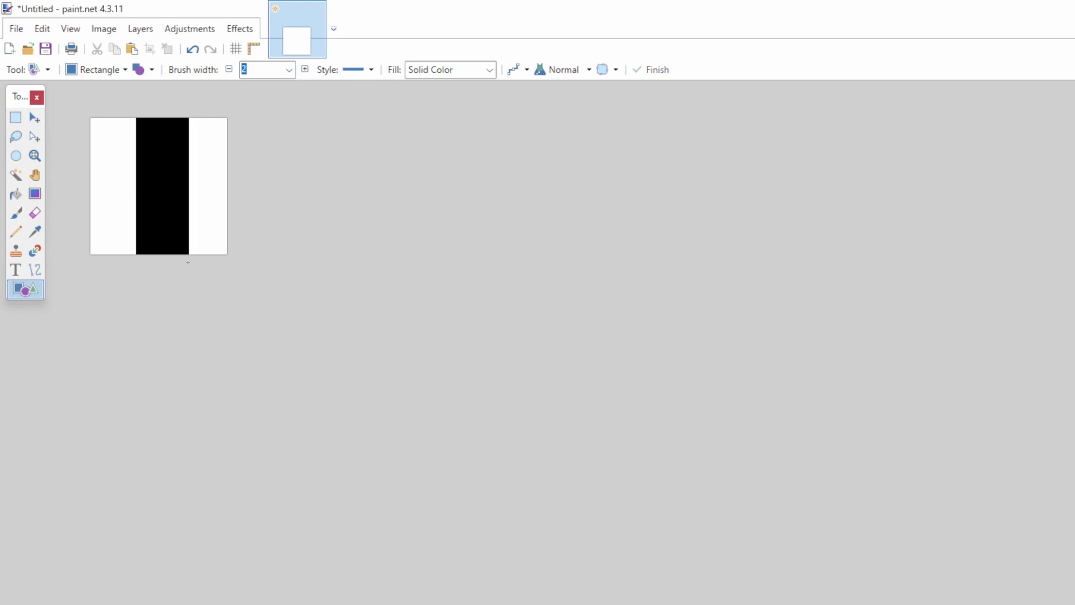
left_click(103, 29)
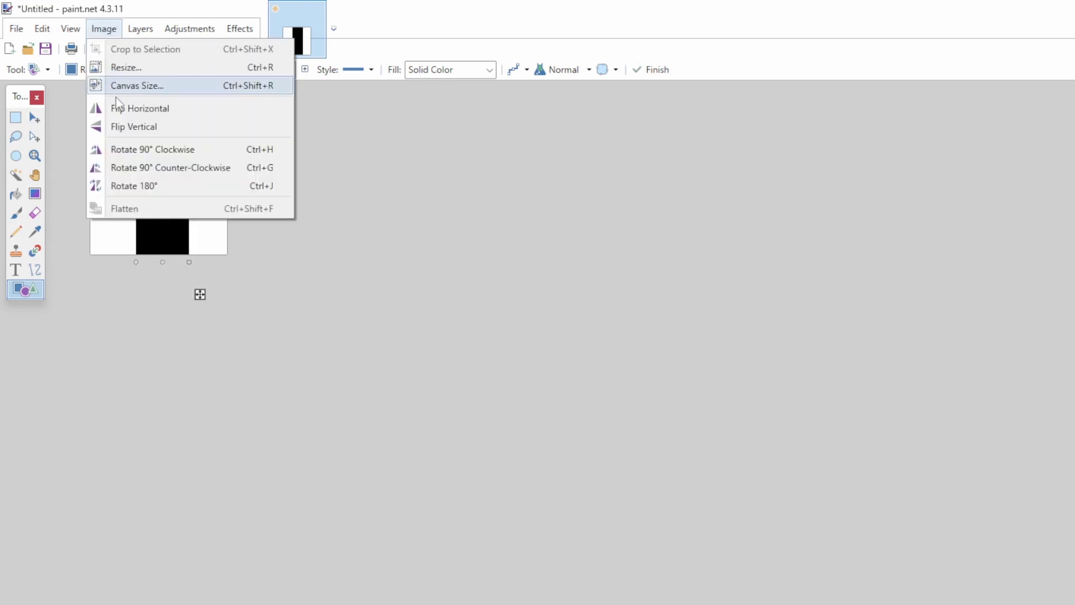
left_click(134, 85)
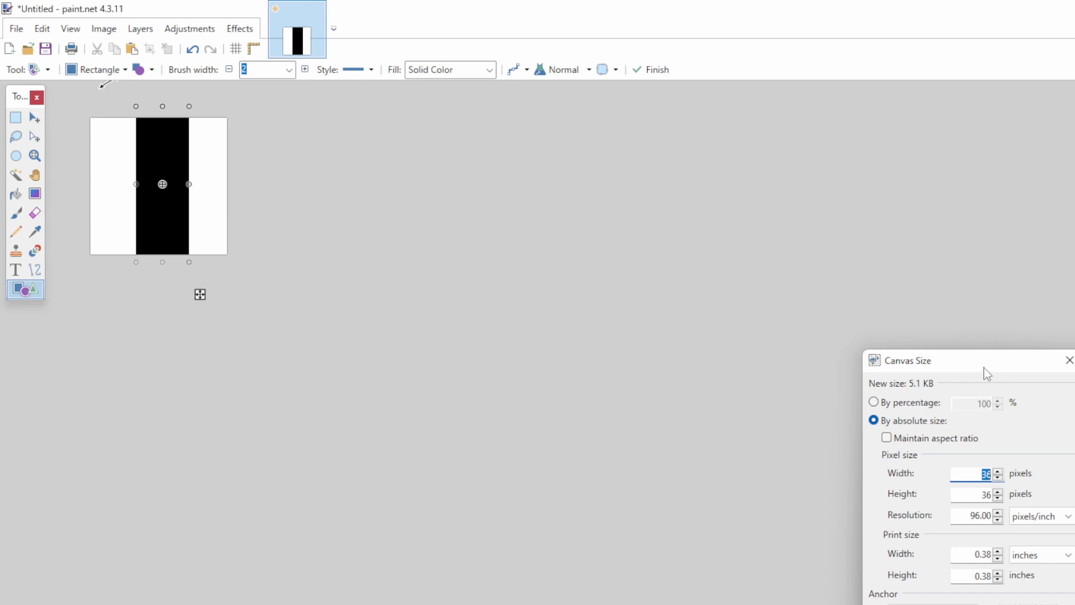
mouse_move(977, 369)
left_mouse_down()
mouse_move(259, 89)
mouse_move(218, 61)
left_mouse_up()
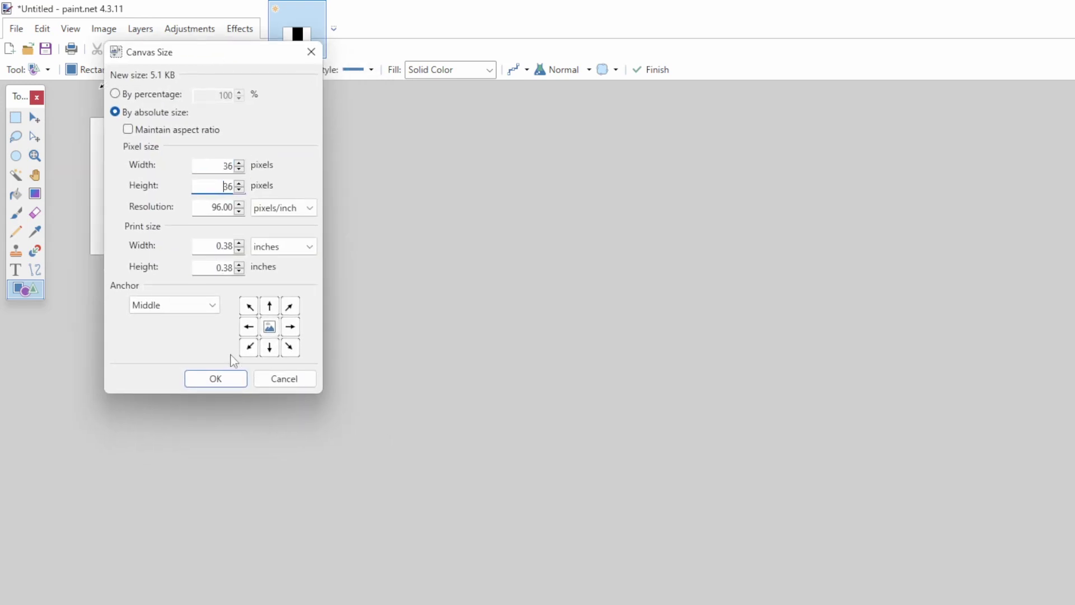
left_click(227, 384)
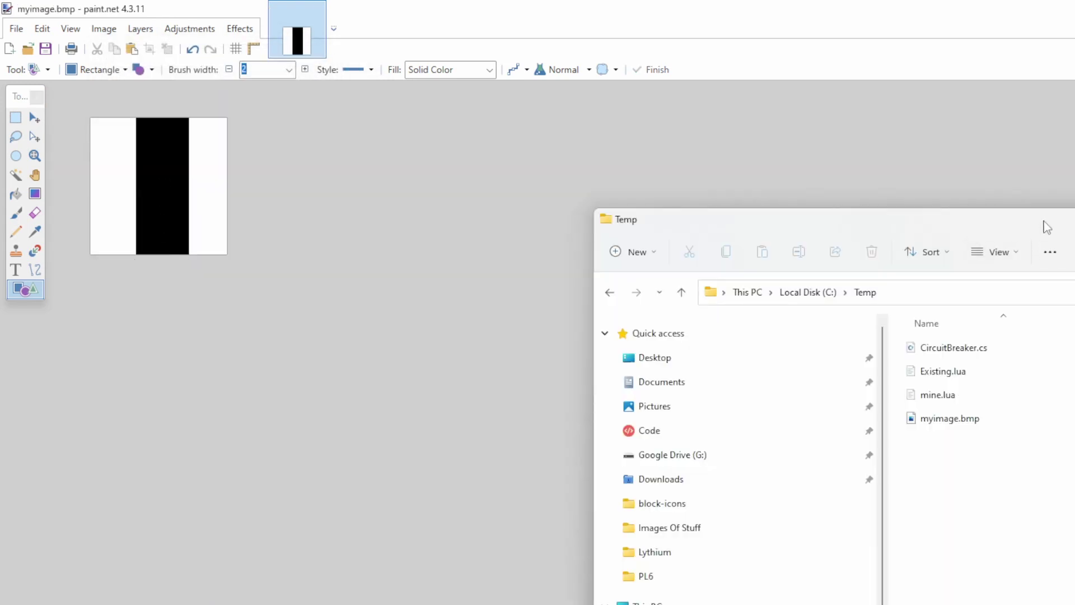
Open myimage.bmp with Notepad through Open with > More apps to view its raw bytes.
mouse_move(1045, 232)
left_mouse_down()
mouse_move(963, 235)
mouse_move(456, 72)
mouse_move(469, 42)
left_mouse_up()
left_click(369, 229)
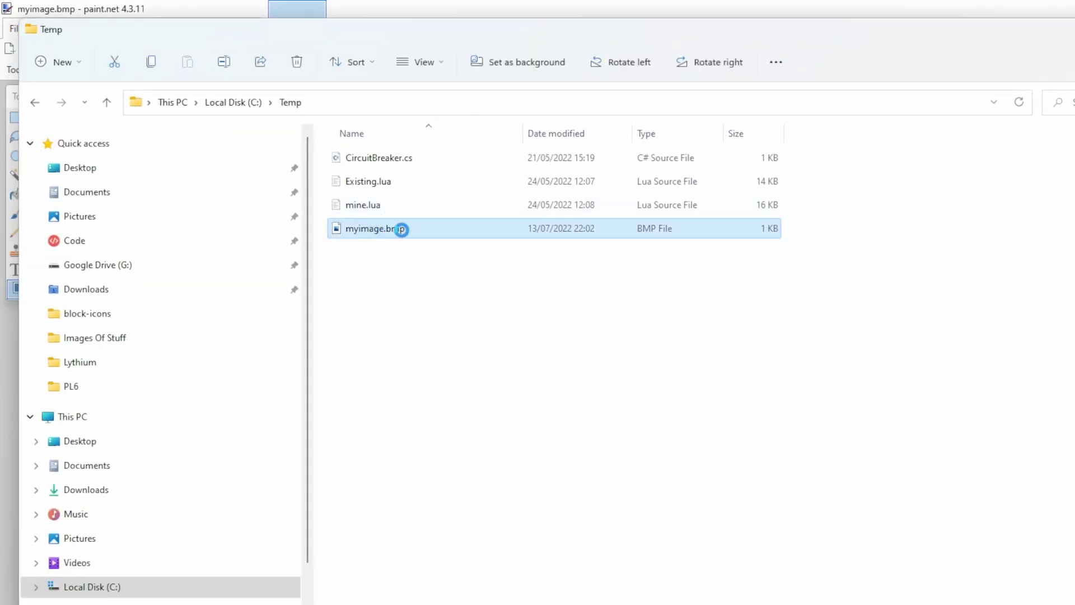
right_click(394, 228)
mouse_move(428, 300)
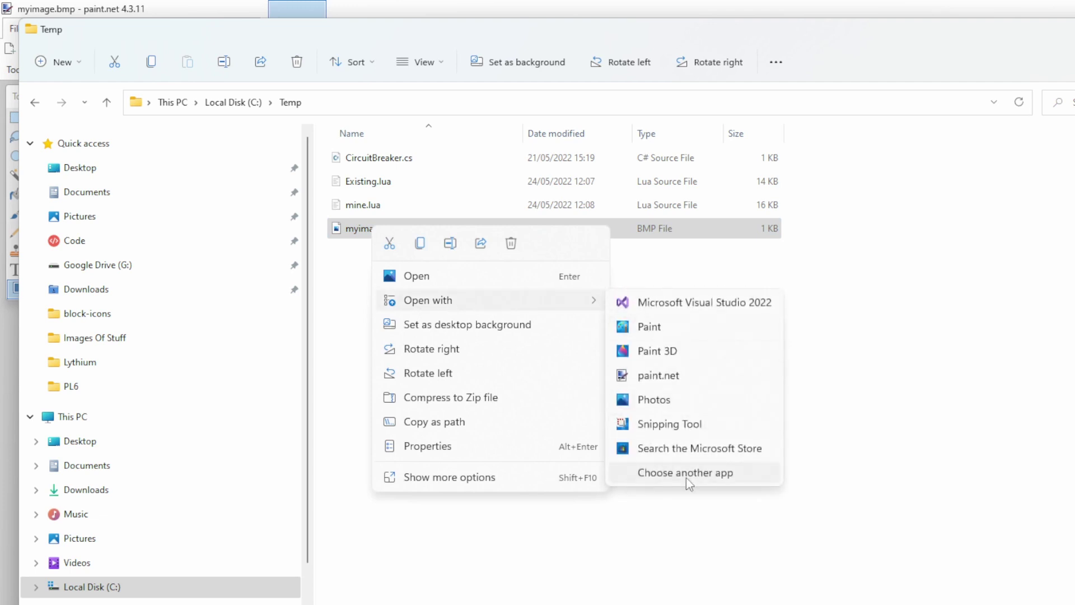
left_click(689, 474)
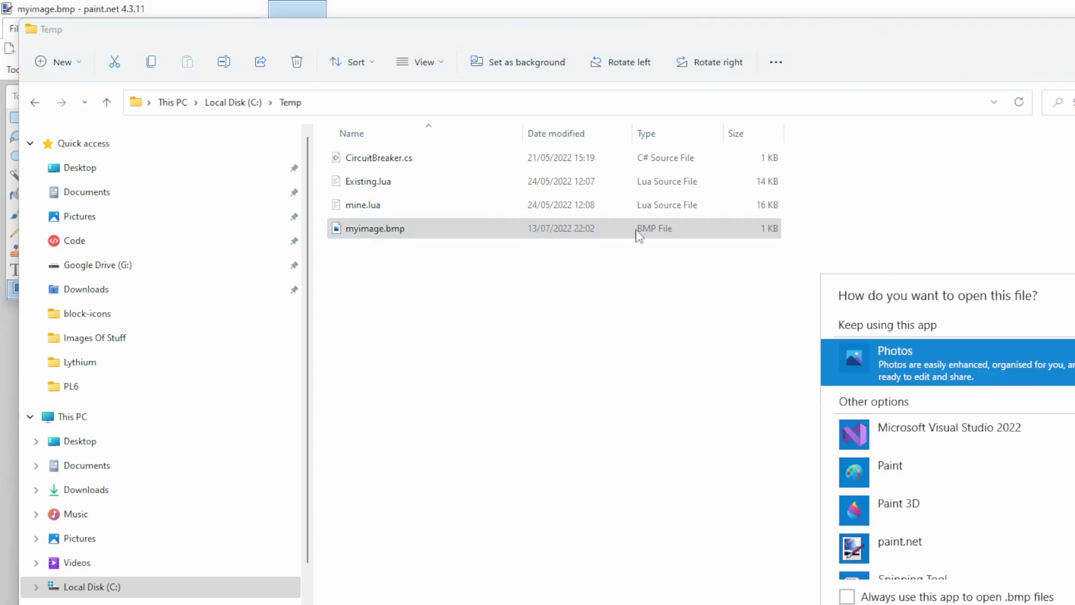
scroll(905, 525, "down", 2)
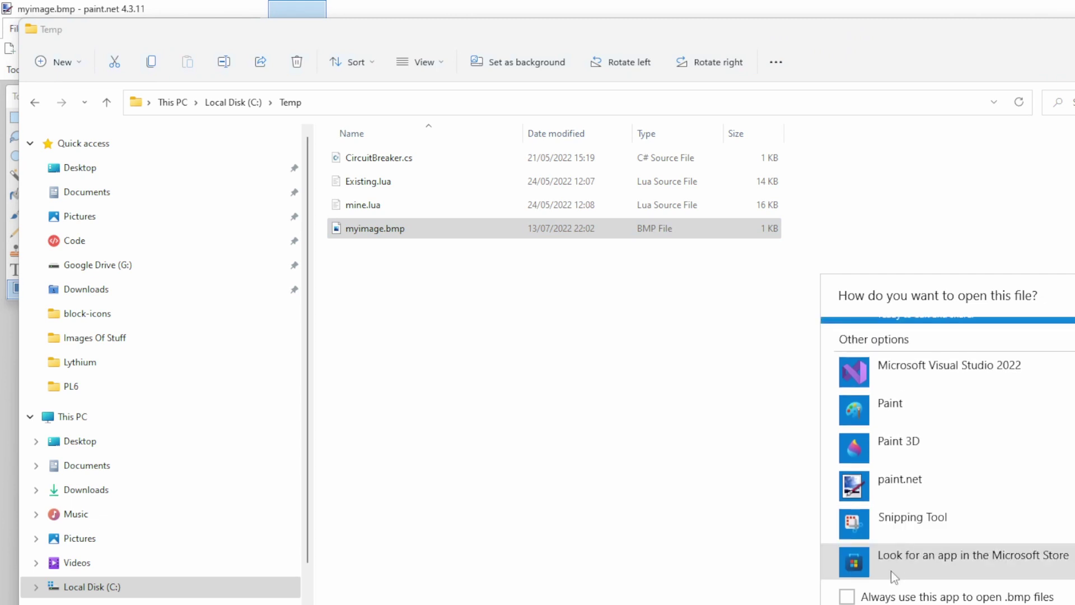
scroll(892, 582, "down", 1)
left_click(879, 554)
scroll(890, 546, "down", 2)
scroll(893, 532, "down", 2)
left_click(895, 480)
key("Return")
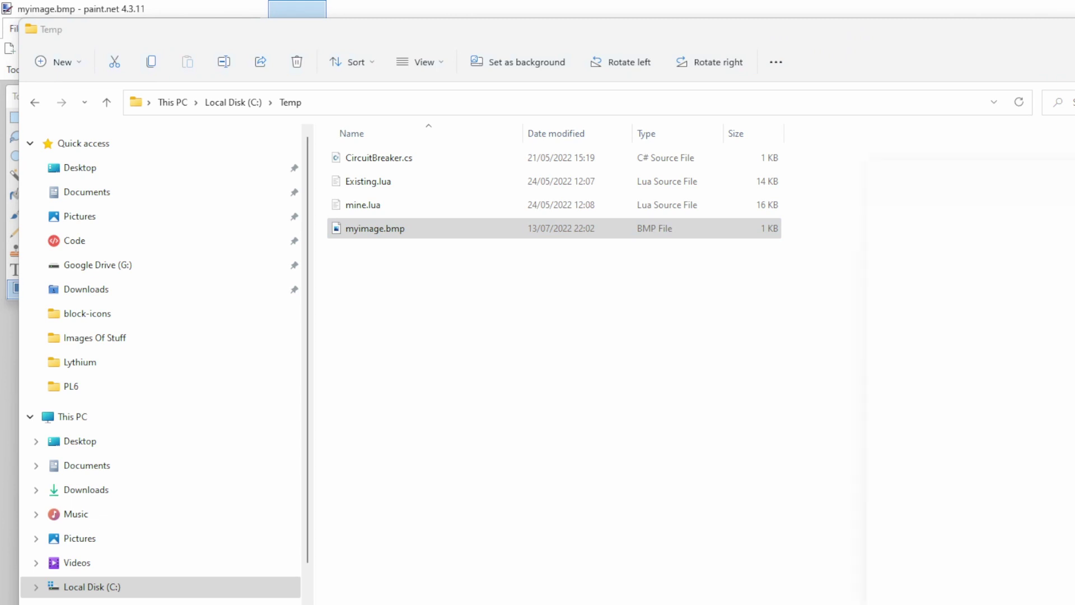
Narrow the Notepad window so the bitmap bytes rewrap, and place it beside the paint.net canvas.
left_click_drag(1008, 125, 437, 23)
left_click(118, 54)
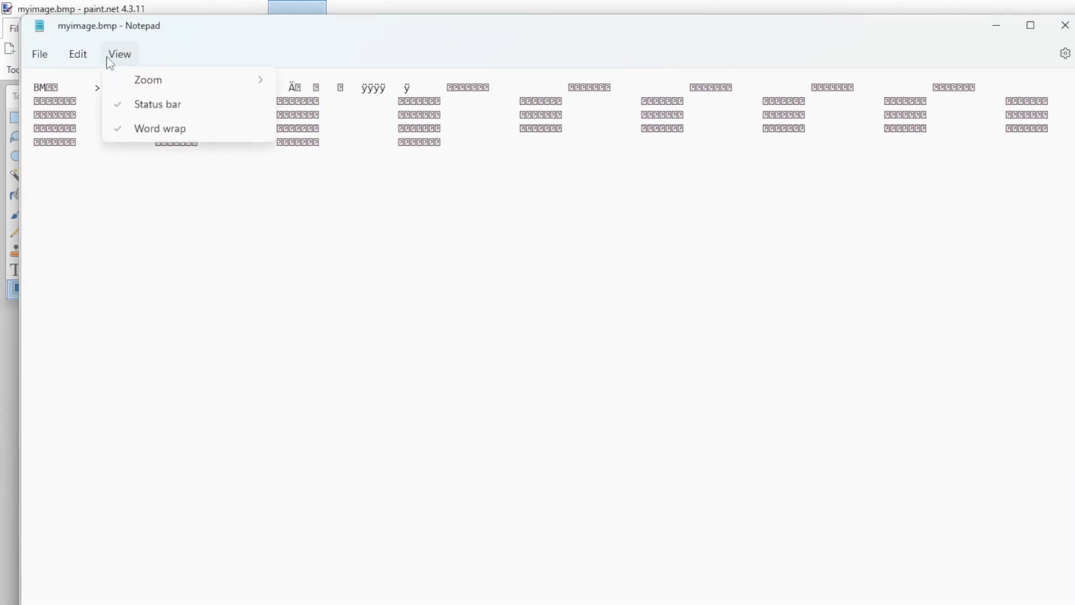
left_click(160, 54)
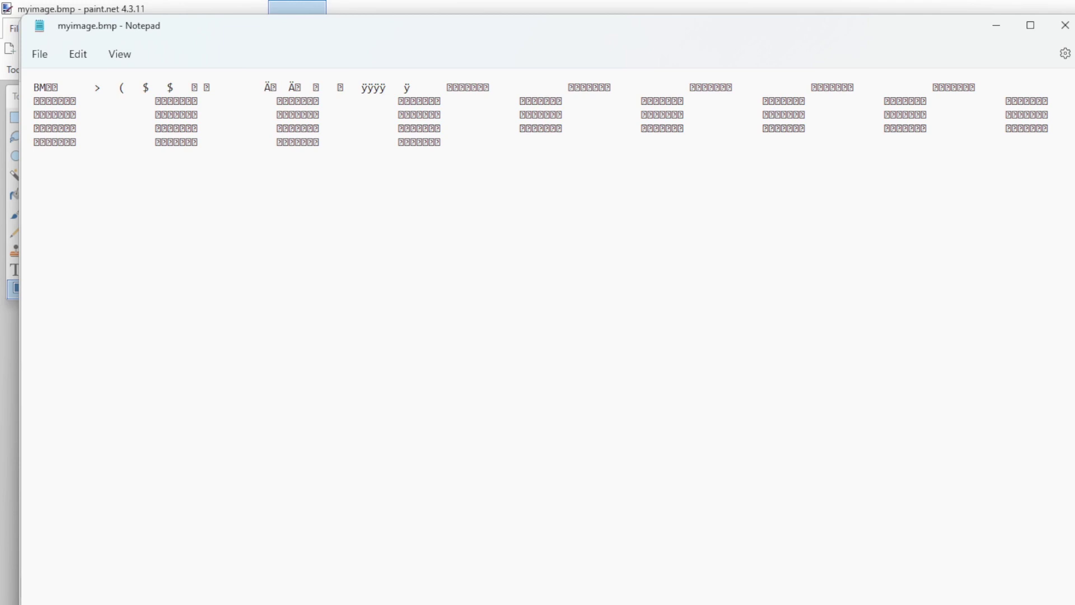
mouse_move(1072, 293)
left_mouse_down()
mouse_move(362, 294)
mouse_move(254, 313)
left_mouse_up()
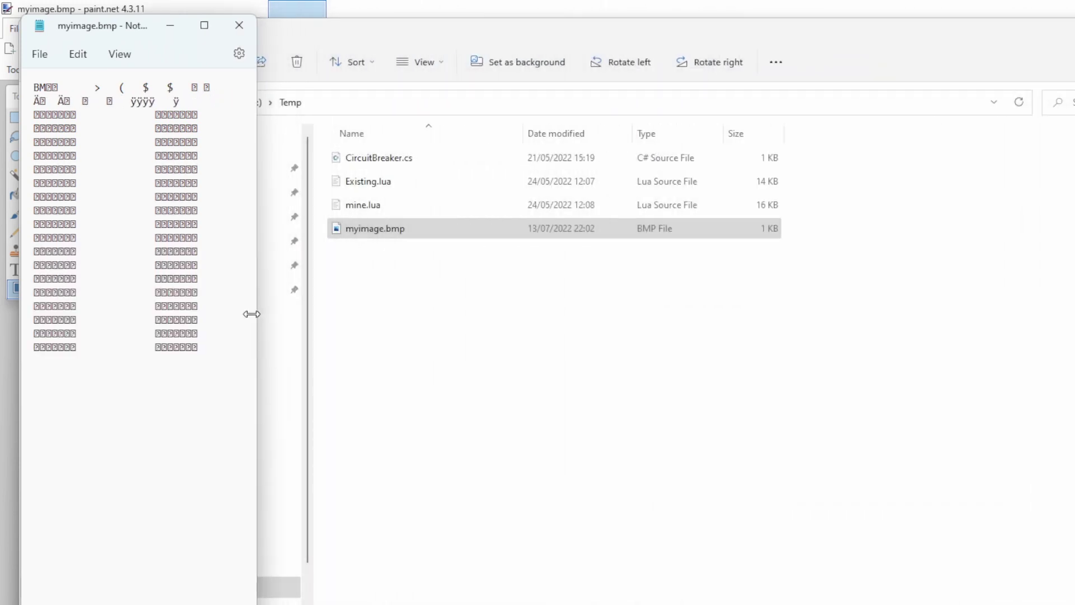
left_click(297, 9)
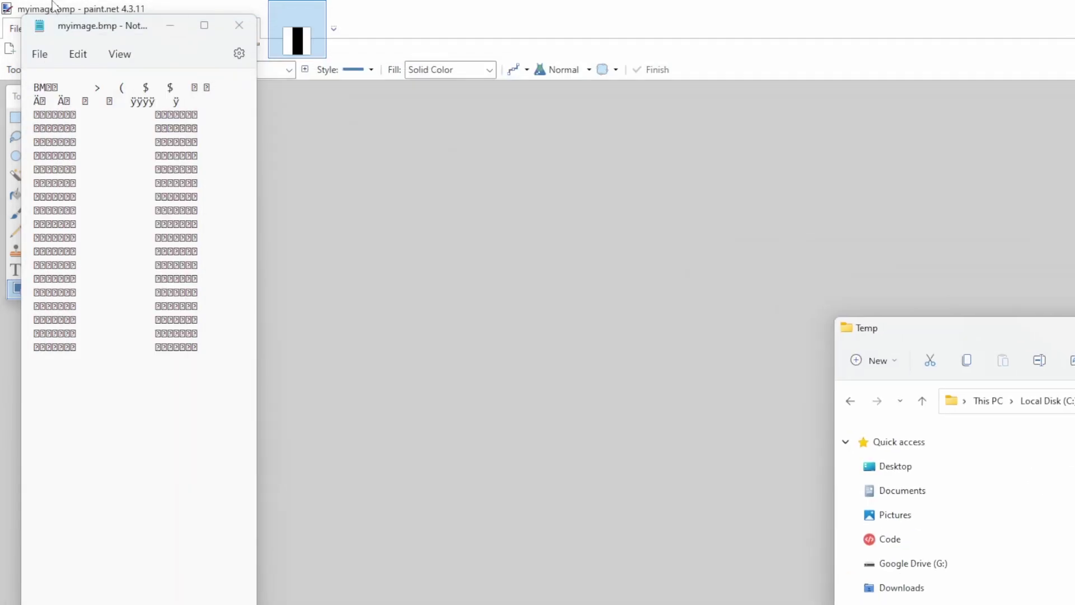
left_click_drag(72, 28, 318, 37)
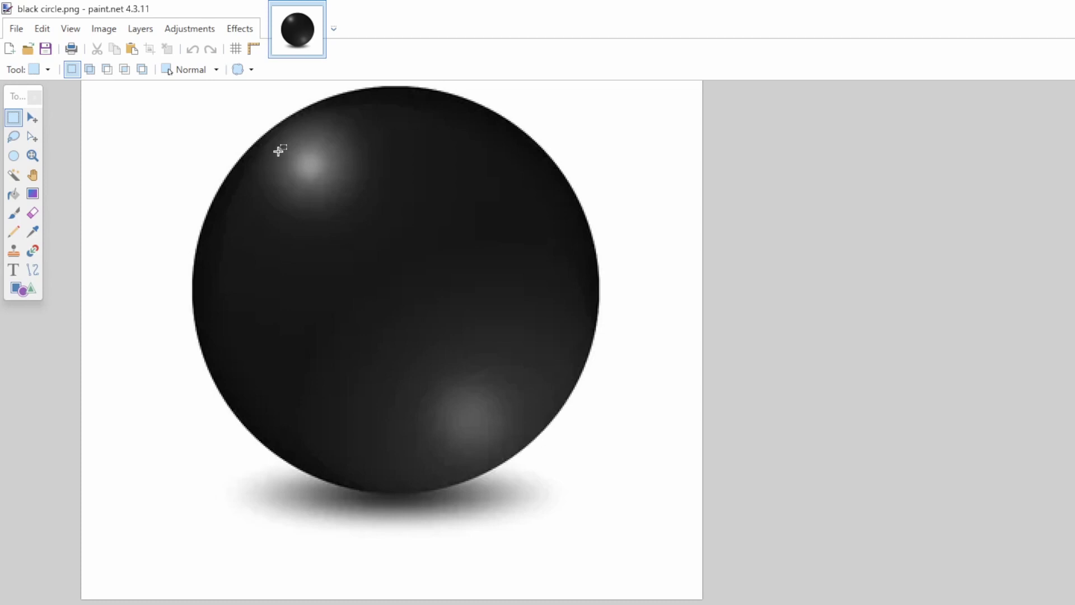
Zoom in on the sphere edge, select a block of edge pixels, then deselect.
scroll(279, 151, "up", 3)
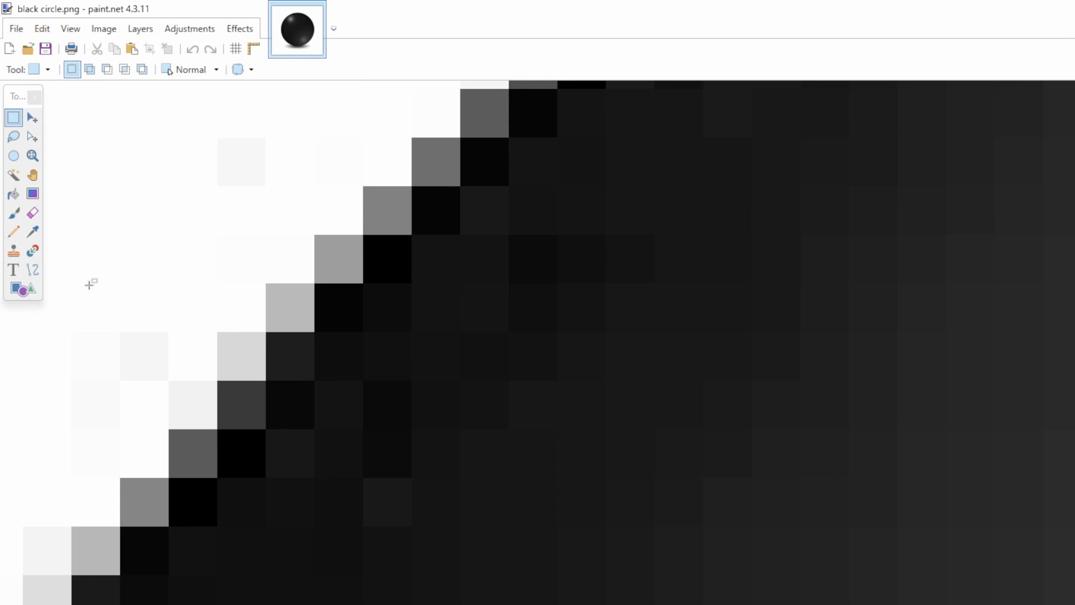
left_click_drag(151, 306, 657, 501)
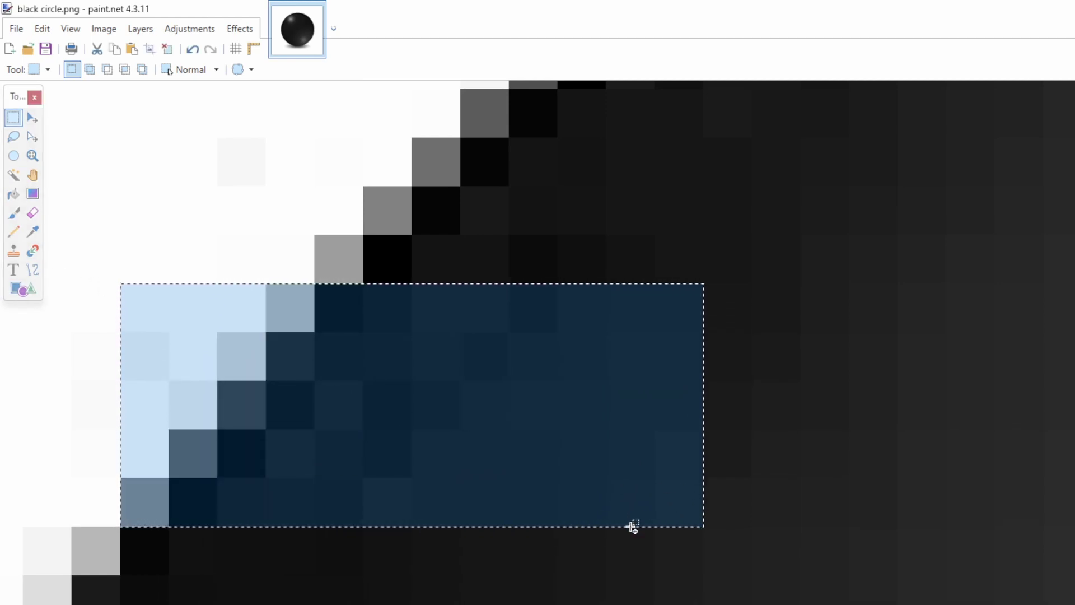
key("ctrl+d")
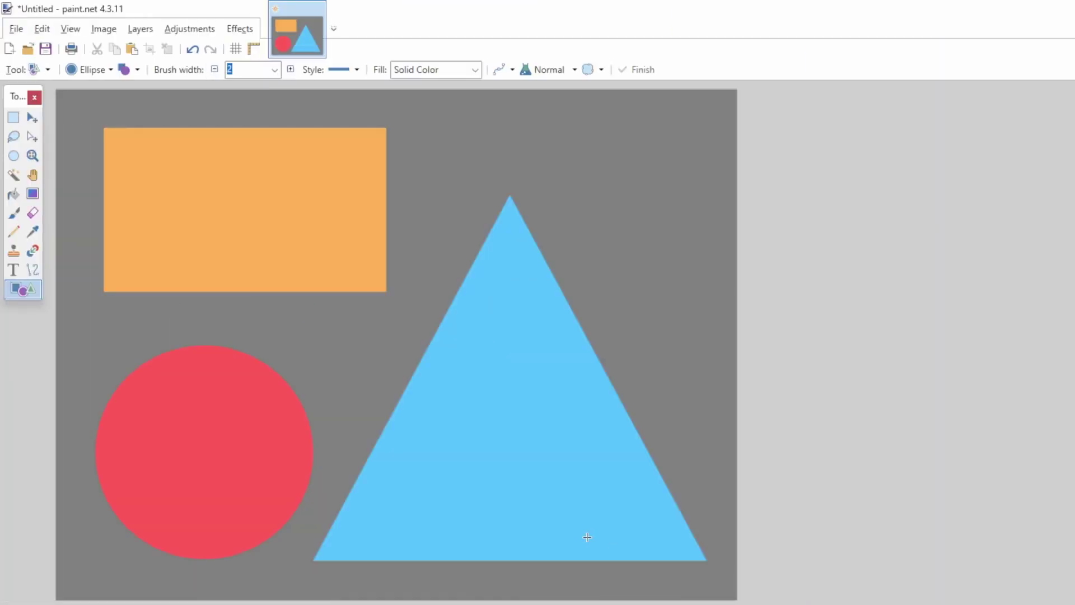
Save the shapes image in Temp as bitmap.bmp in BMP format.
key("ctrl+s")
left_click(294, 496)
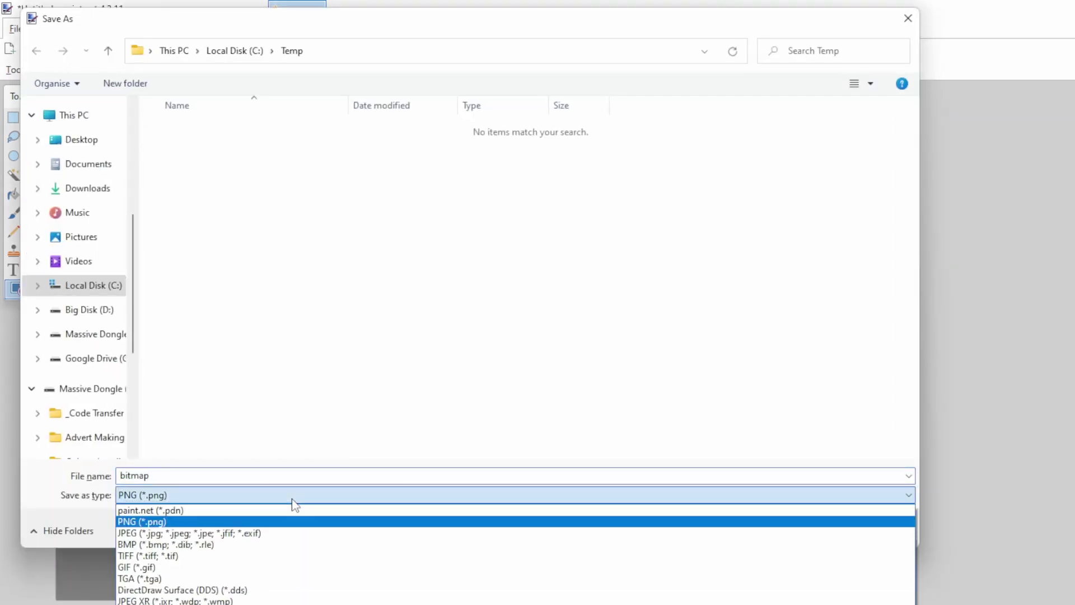
left_click(280, 543)
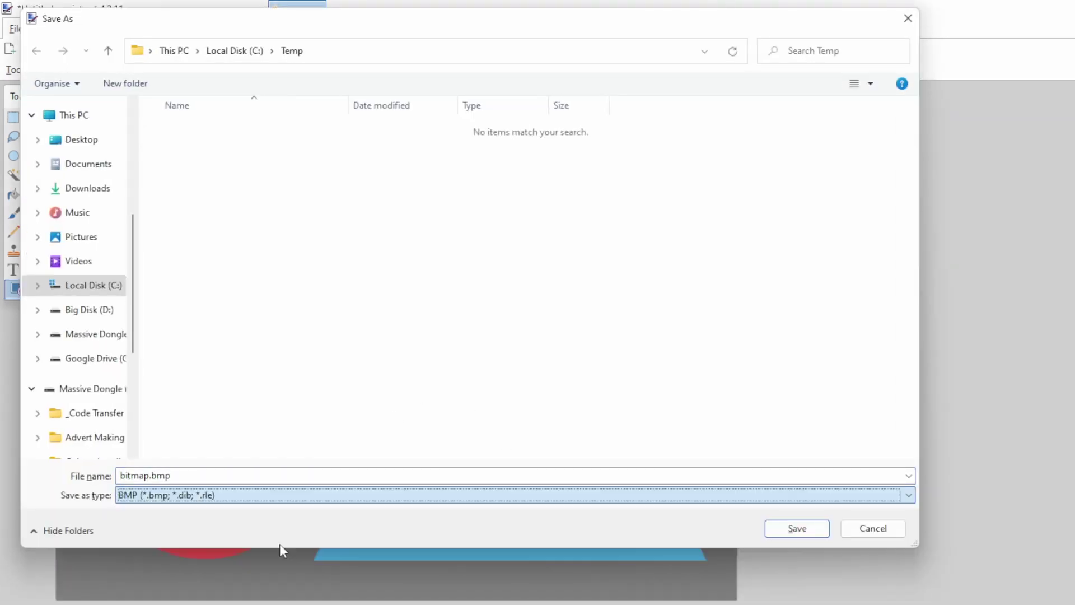
left_click(806, 532)
left_click(360, 334)
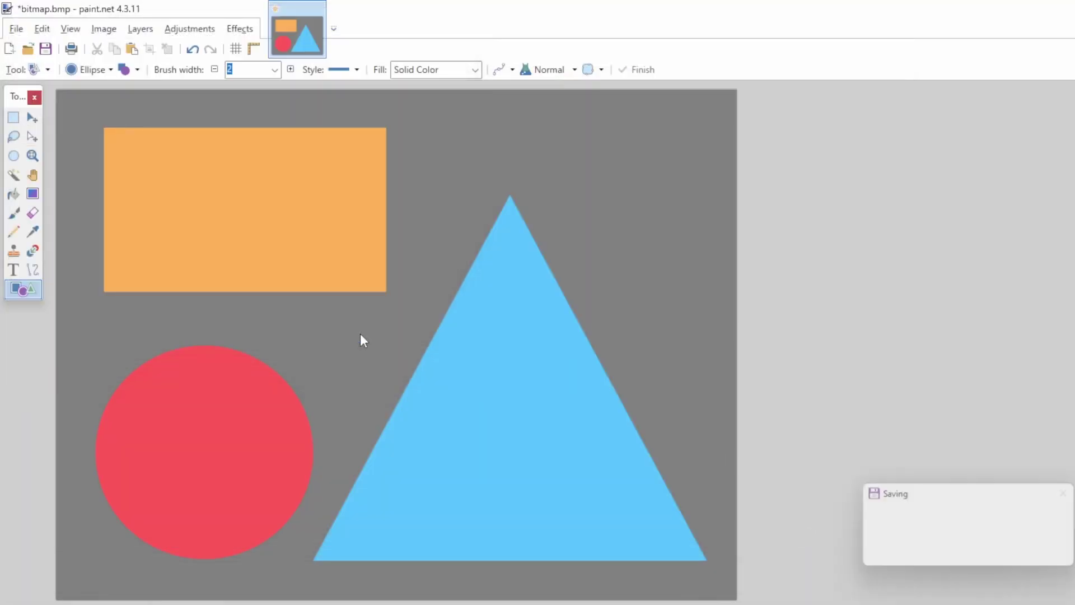
Save another copy of the image as png.png in PNG format.
left_click(16, 29)
left_click(37, 147)
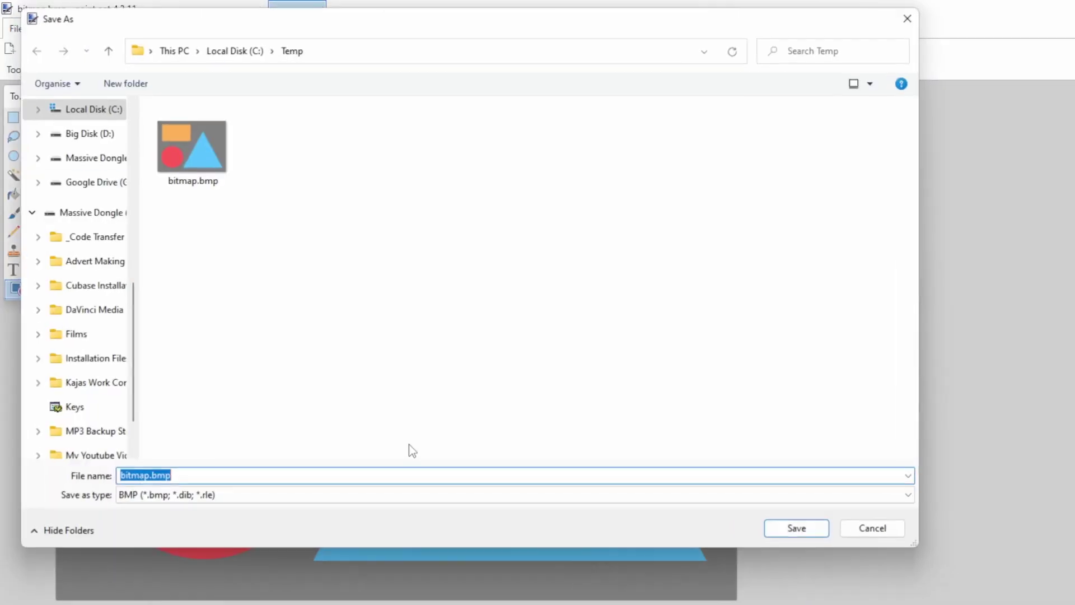
left_click(204, 494)
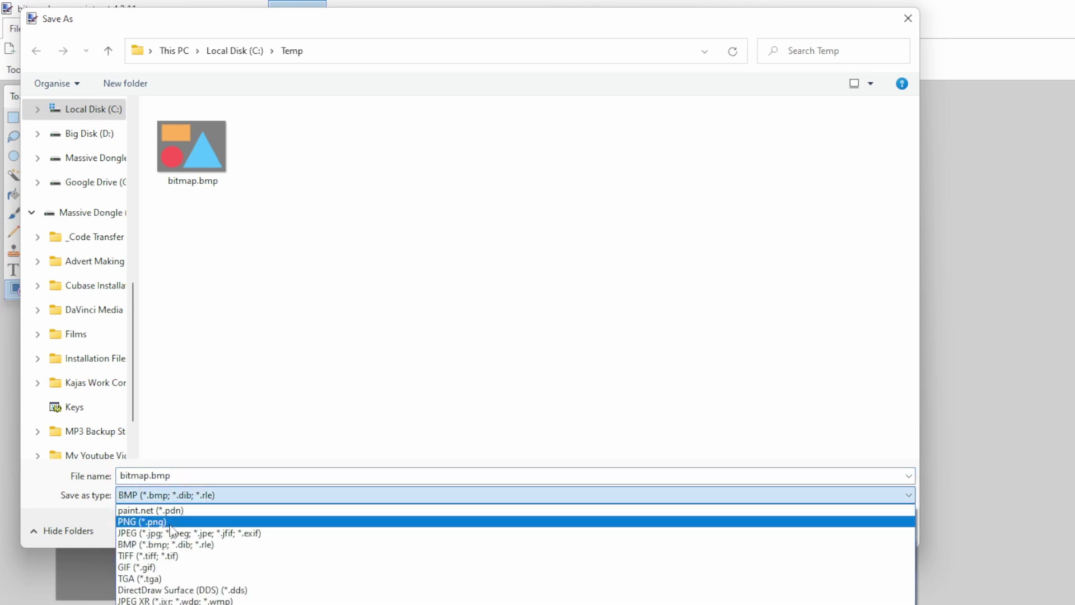
left_click(180, 520)
double_click(181, 477)
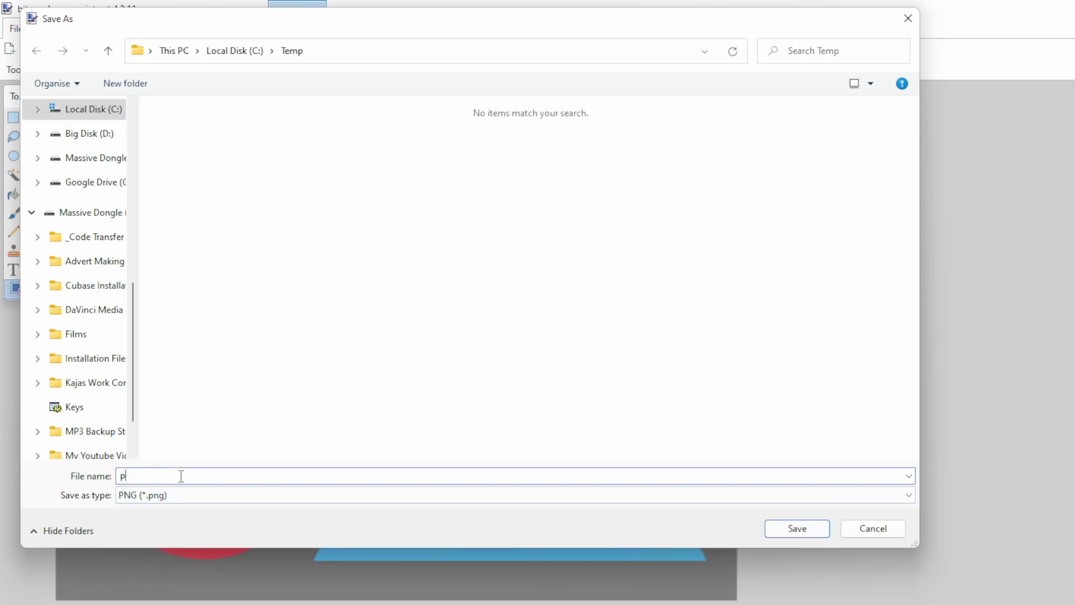
key("Return")
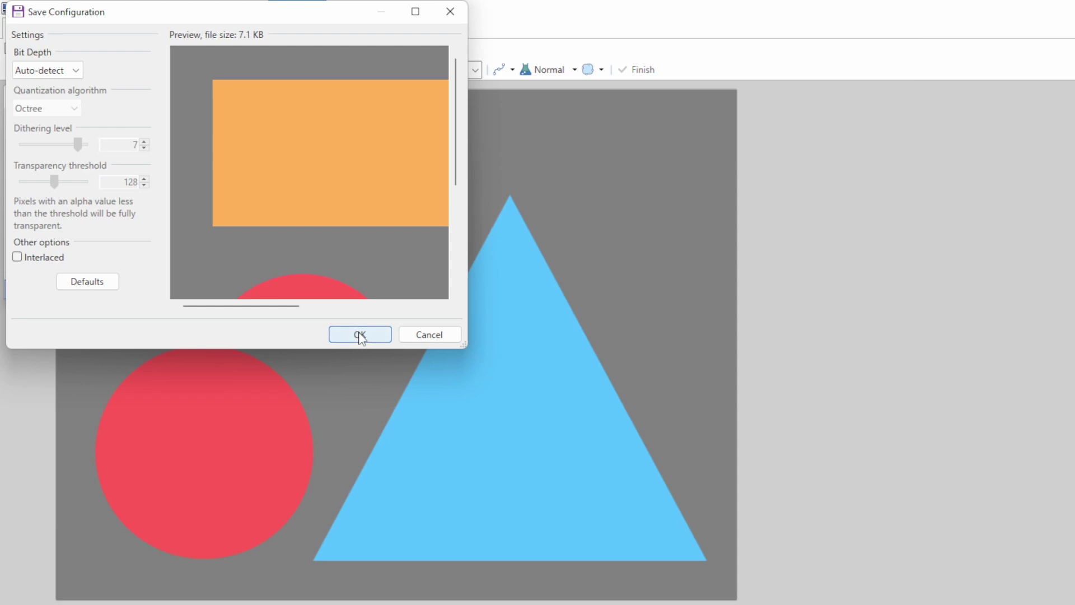
left_click(360, 336)
Save a third copy as jpeg.jpg in JPEG format at quality 100.
left_click(19, 34)
left_click(42, 143)
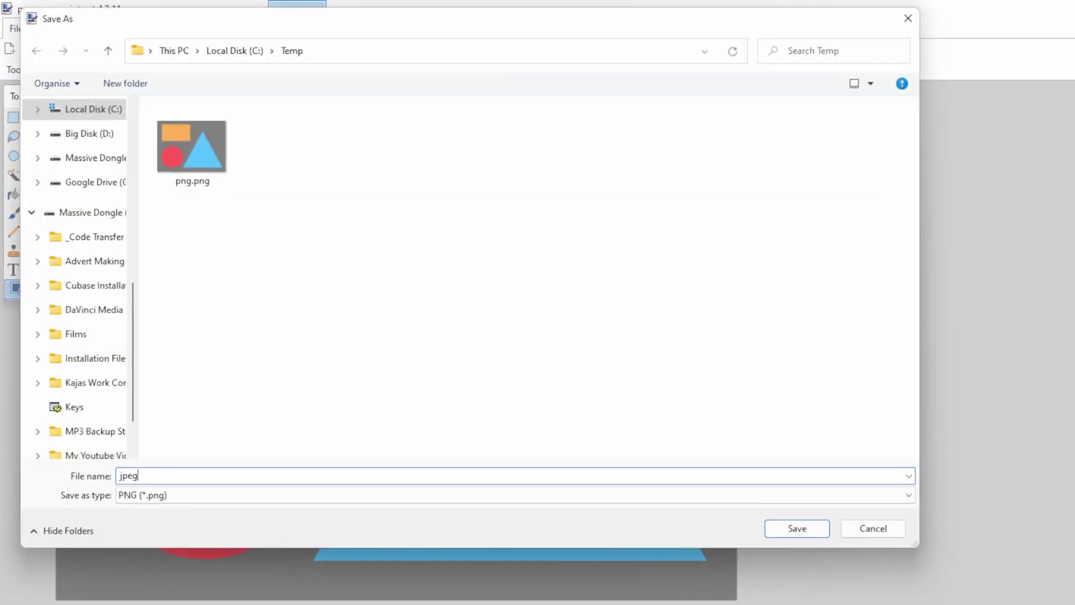
left_click(219, 496)
left_click(224, 531)
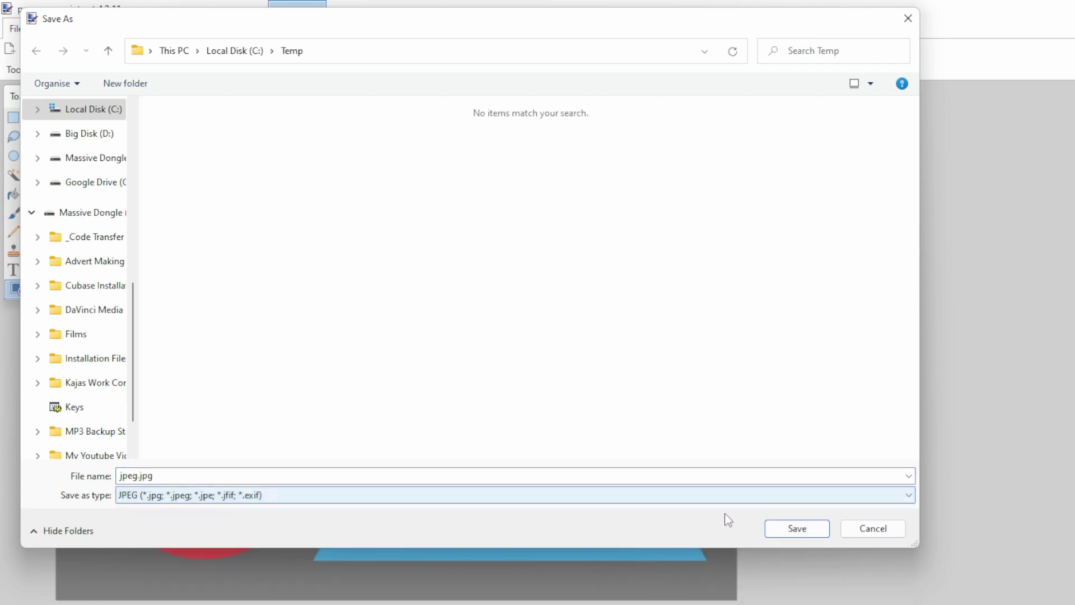
left_click(811, 531)
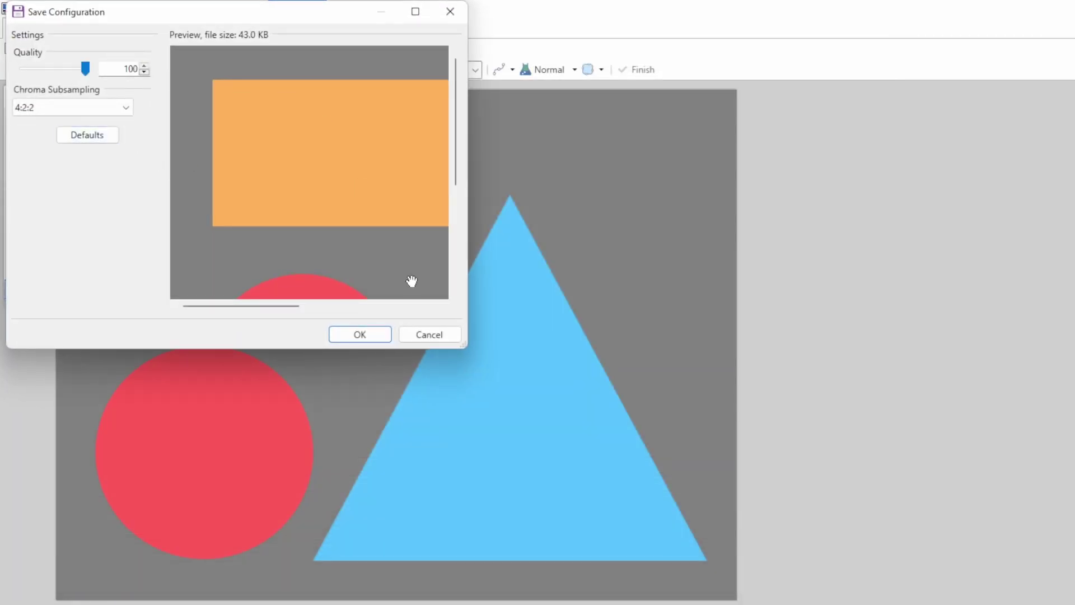
left_click(360, 335)
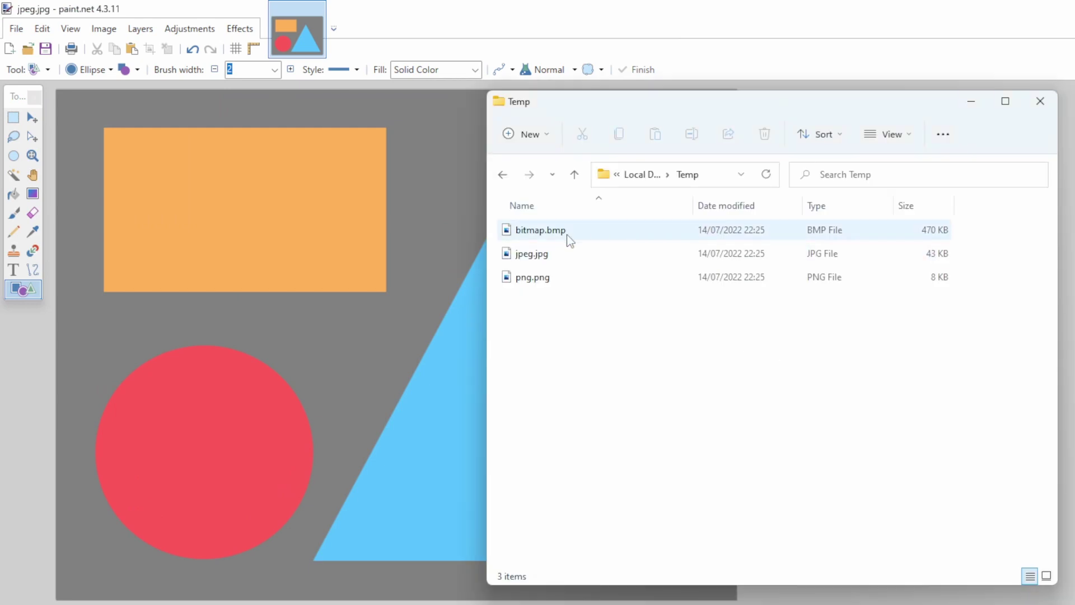
Step through bitmap.bmp, jpeg.jpg and png.png in Explorer, reading their sizes (470 KB, 43 KB, 8 KB).
left_click(556, 235)
key("Down")
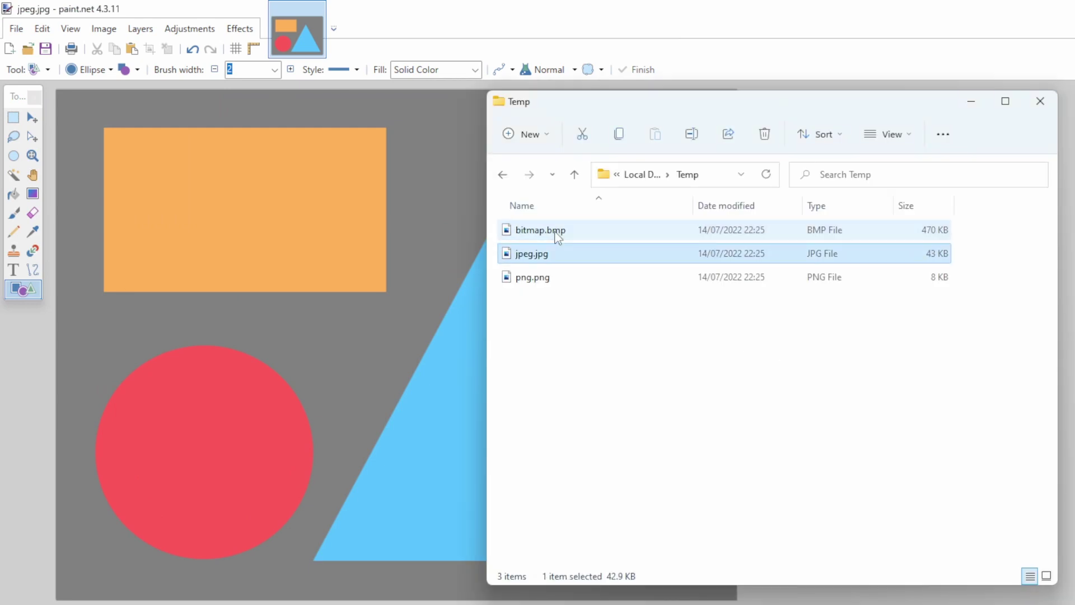
key("Down")
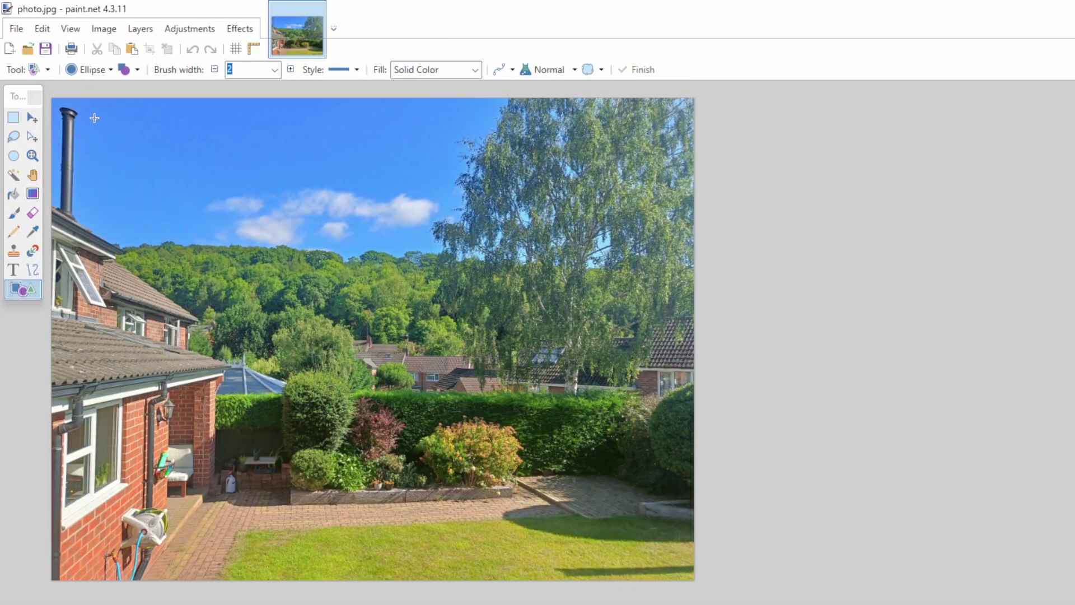
Save the garden photo as photo.jpg in Temp at JPEG quality 100.
left_click(17, 28)
left_click(38, 145)
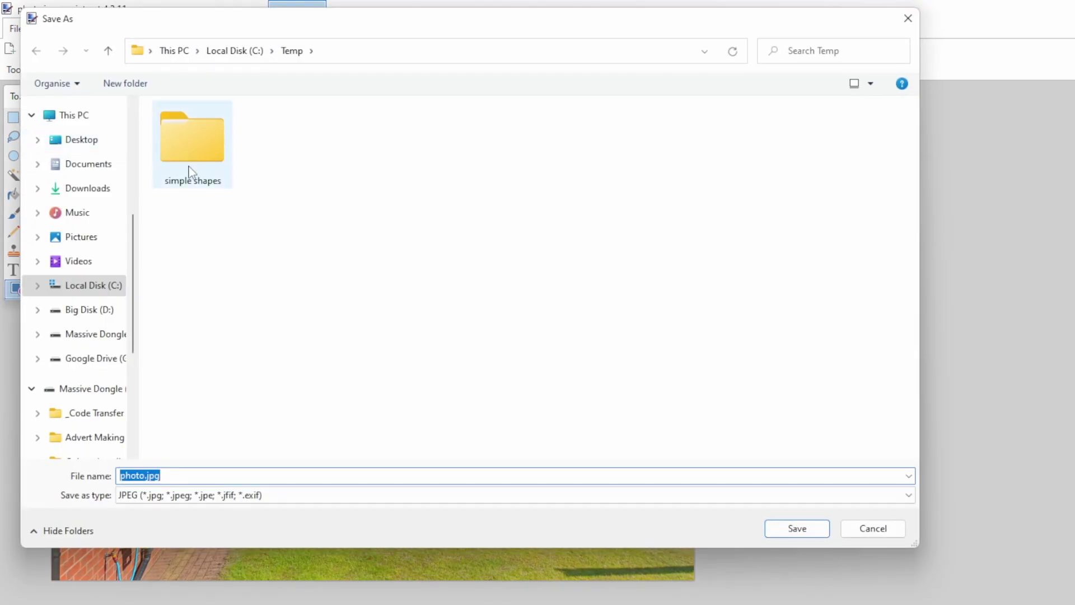
left_click(794, 528)
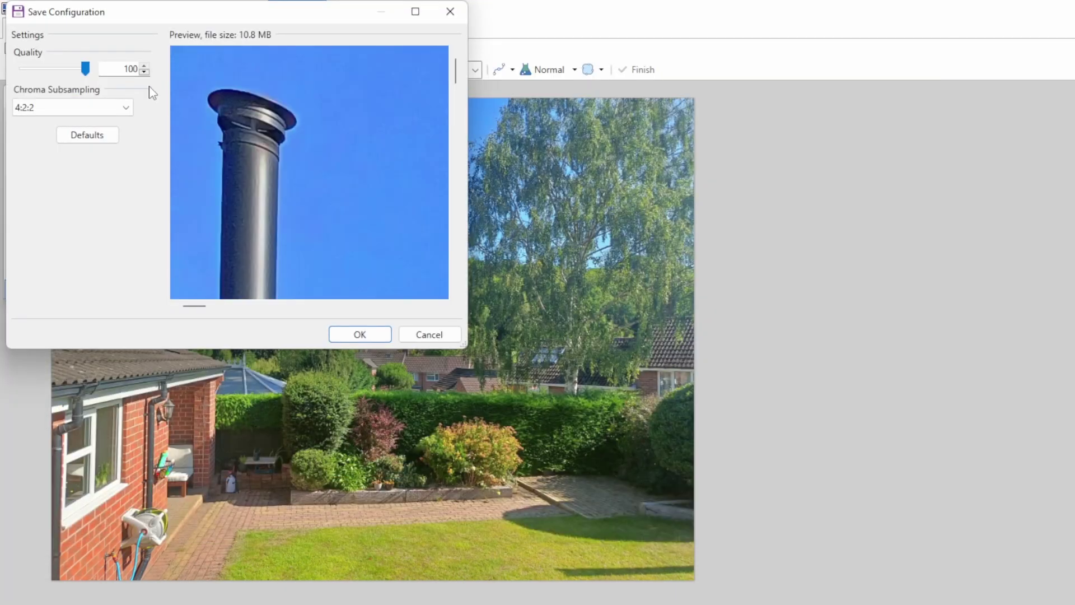
double_click(125, 67)
key("Return")
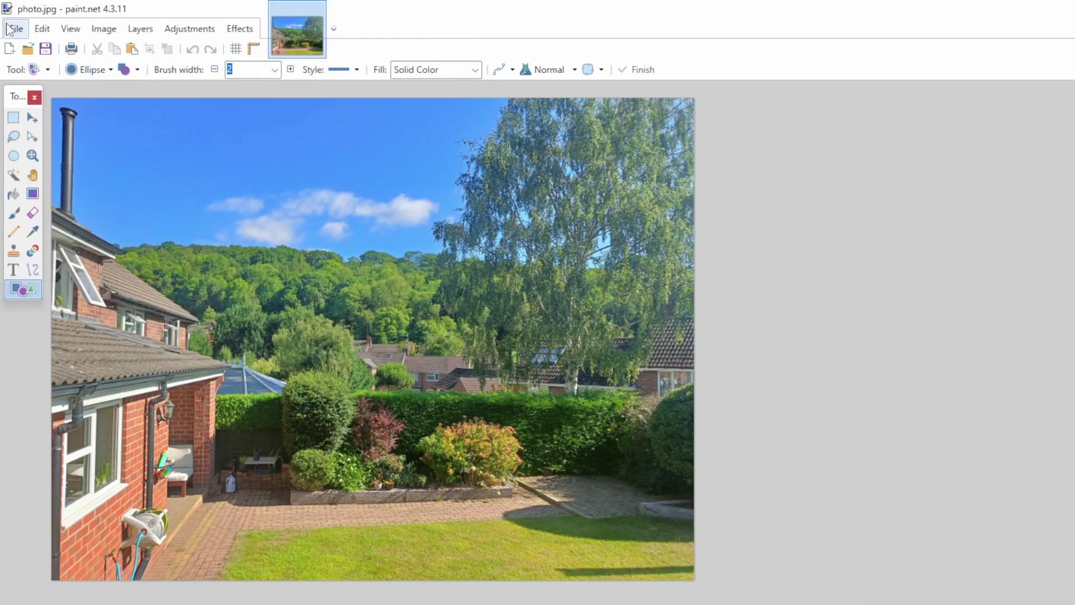
Save the garden photo again as photo.png in PNG format.
left_click(13, 28)
left_click(40, 144)
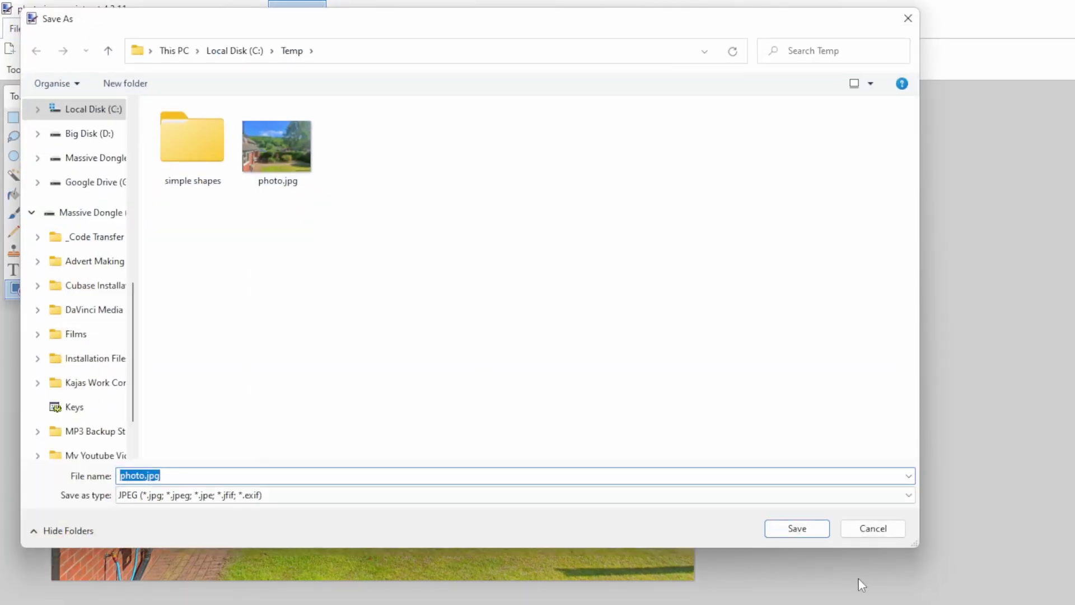
left_click(873, 528)
left_click(16, 28)
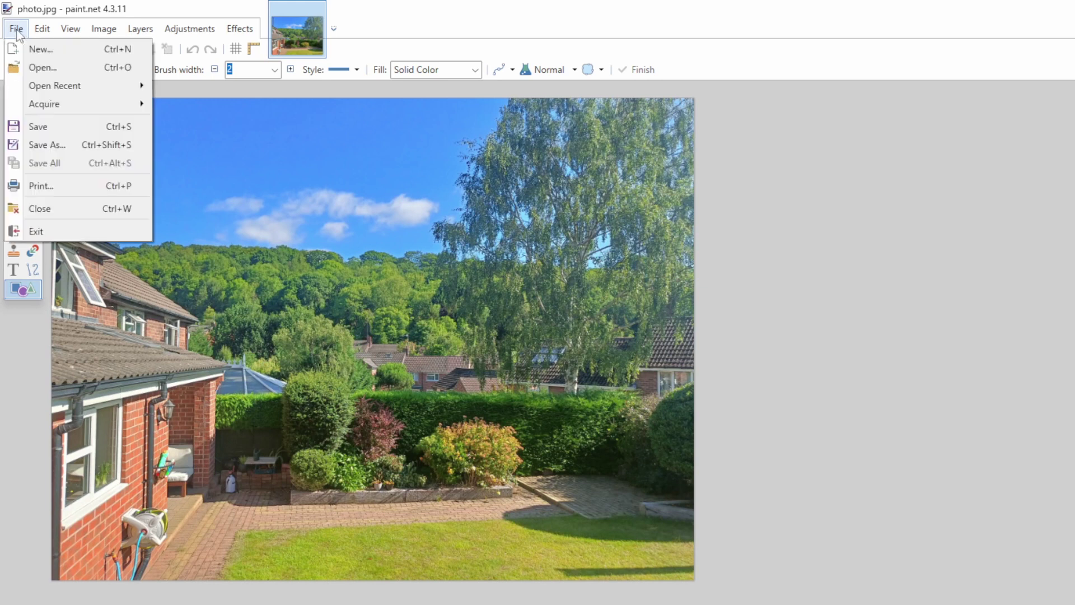
left_click(45, 145)
left_click(184, 495)
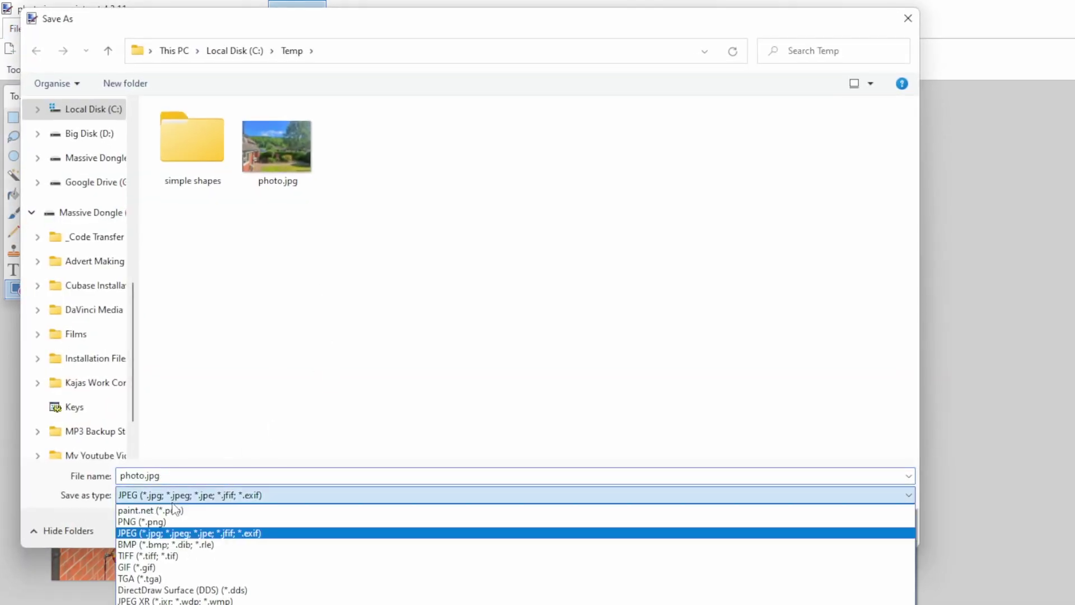
left_click(168, 521)
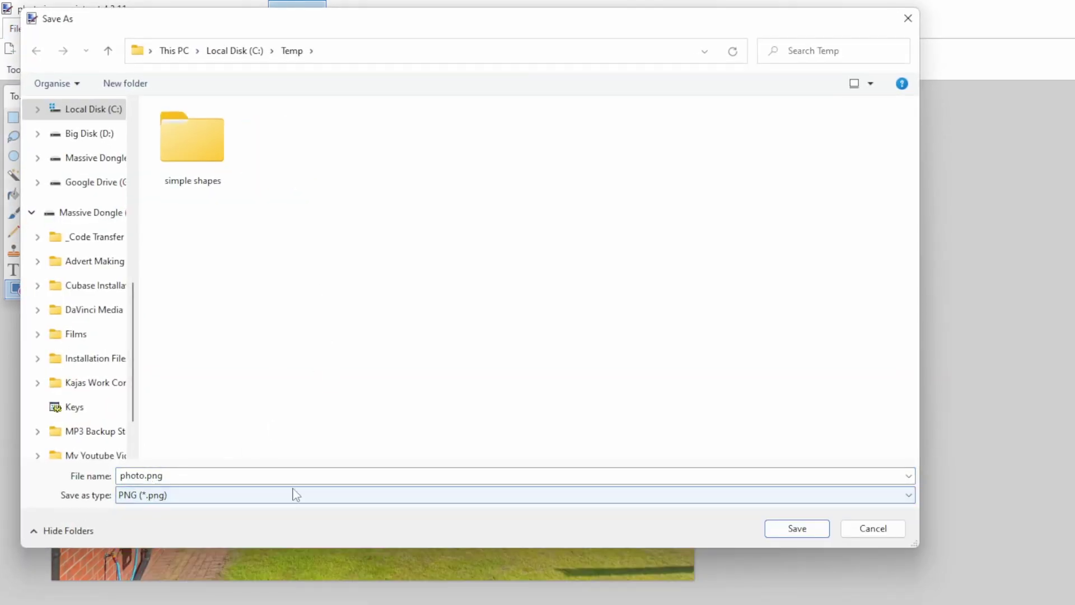
left_click(801, 531)
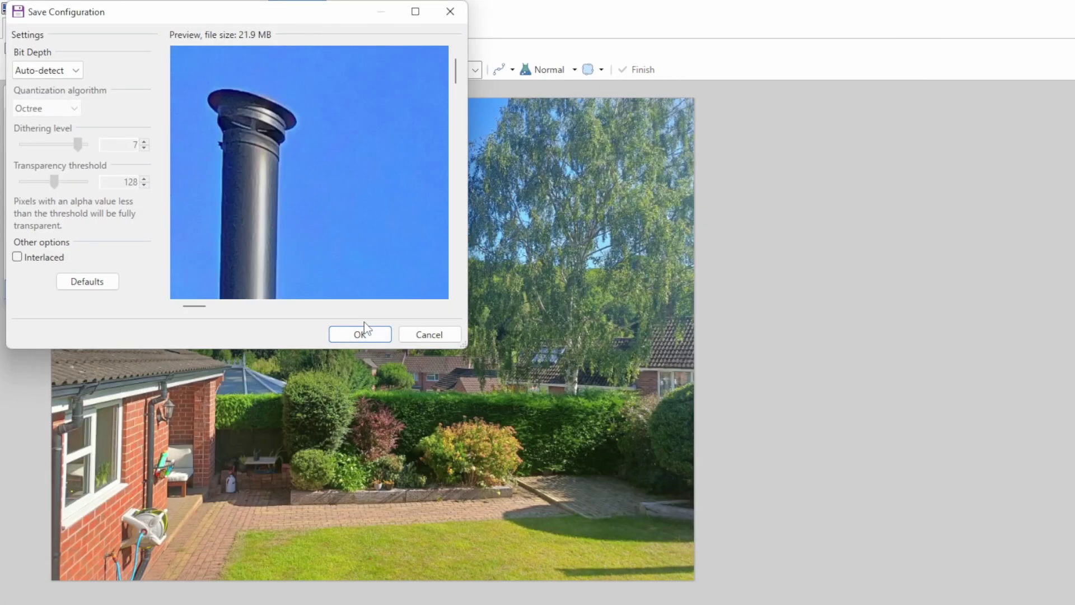
left_click(363, 335)
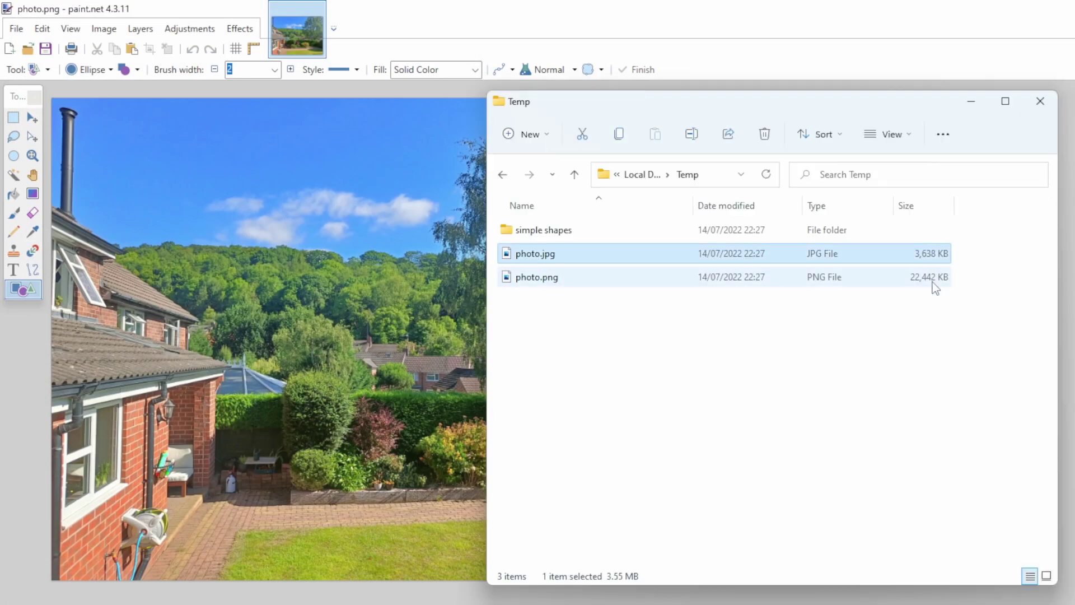
Compare the file sizes of photo.png (22 MB) and photo.jpg in Explorer.
left_click(933, 280)
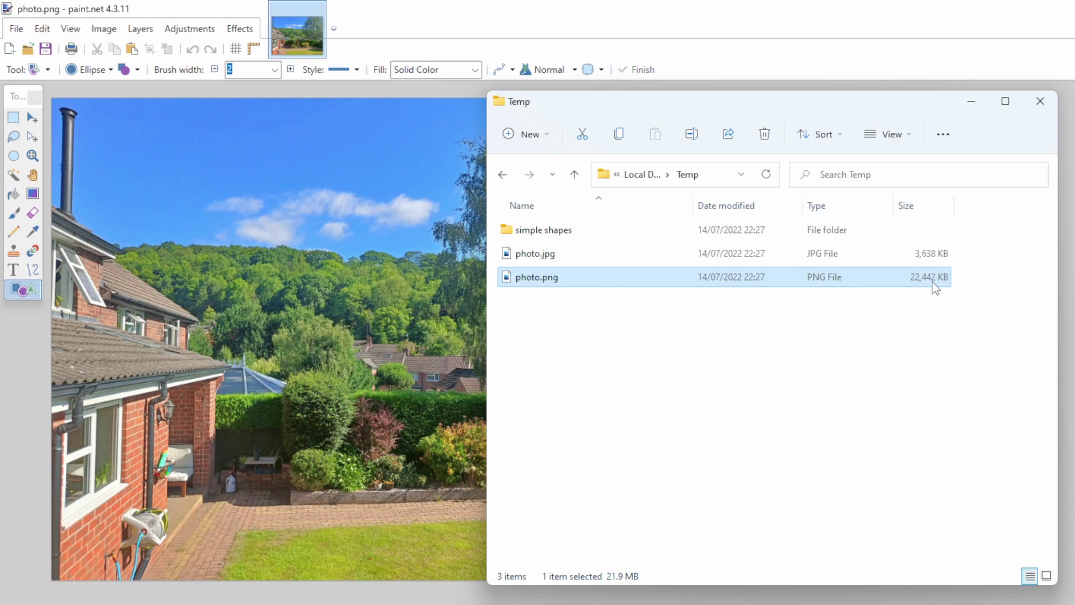
left_click(933, 253)
left_click(931, 279)
left_click(931, 260)
left_click(934, 279)
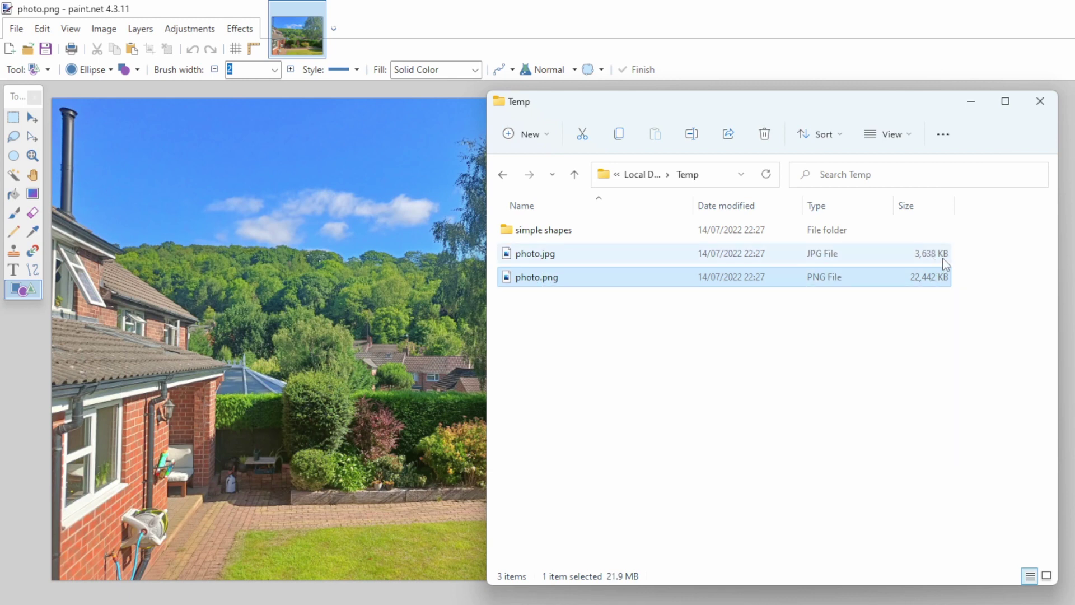
left_click(946, 260)
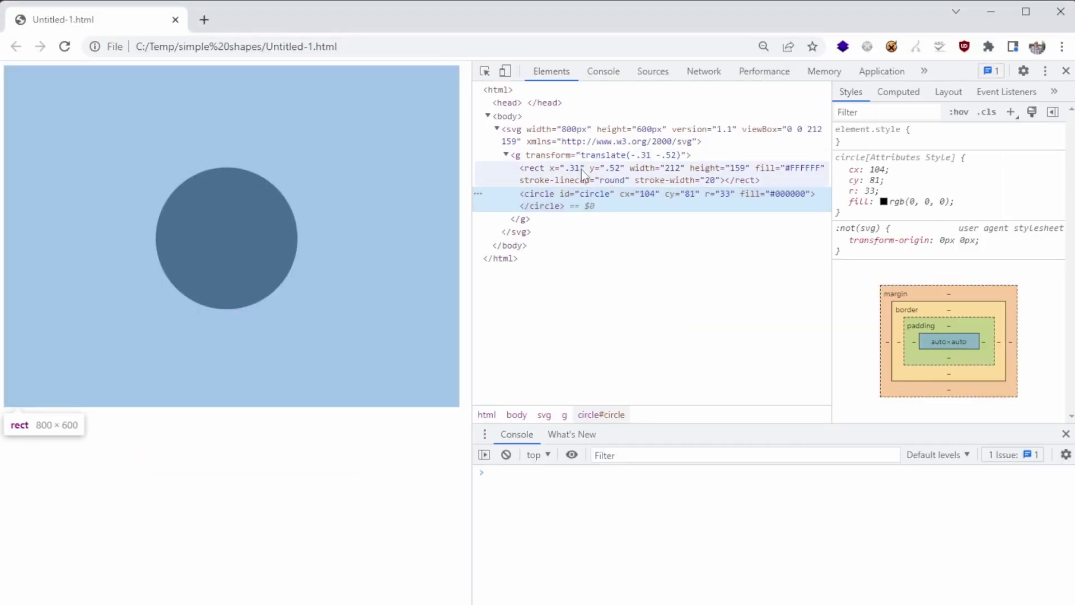
Inspect the SVG circle element in DevTools and set its radius r to 5.
left_click(583, 173)
left_click(593, 194)
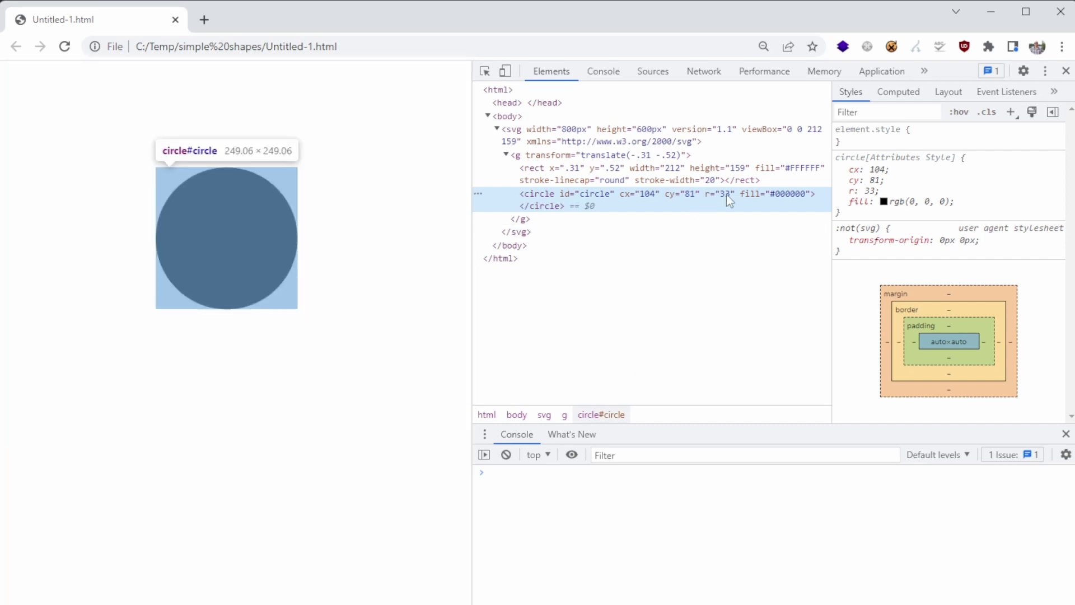
double_click(724, 194)
type("5")
key("Return")
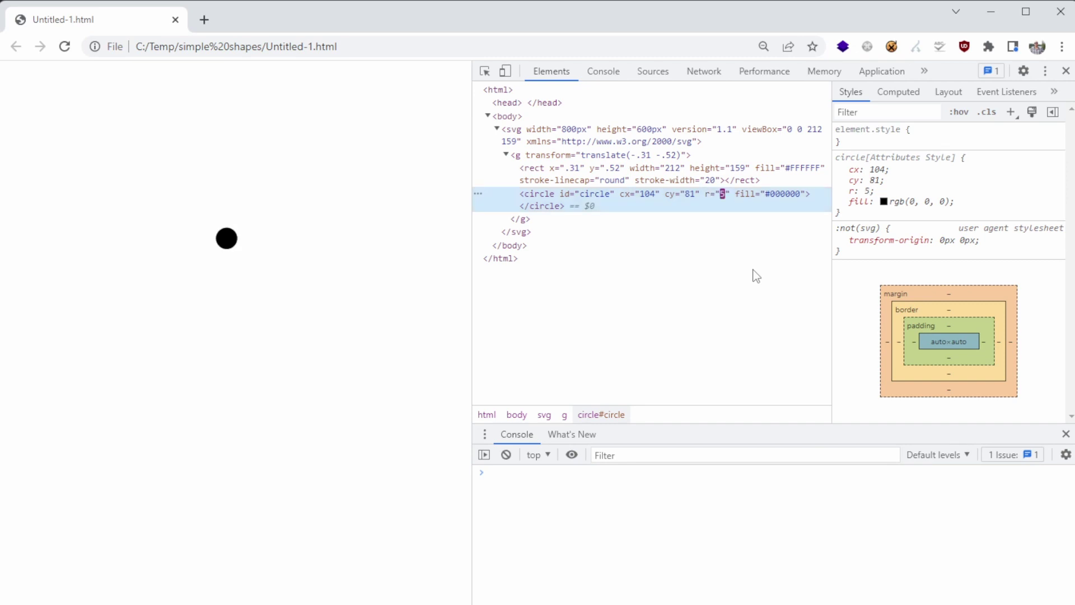
Change the circle's radius to 50, then 35, and finally 20.
left_click(734, 220)
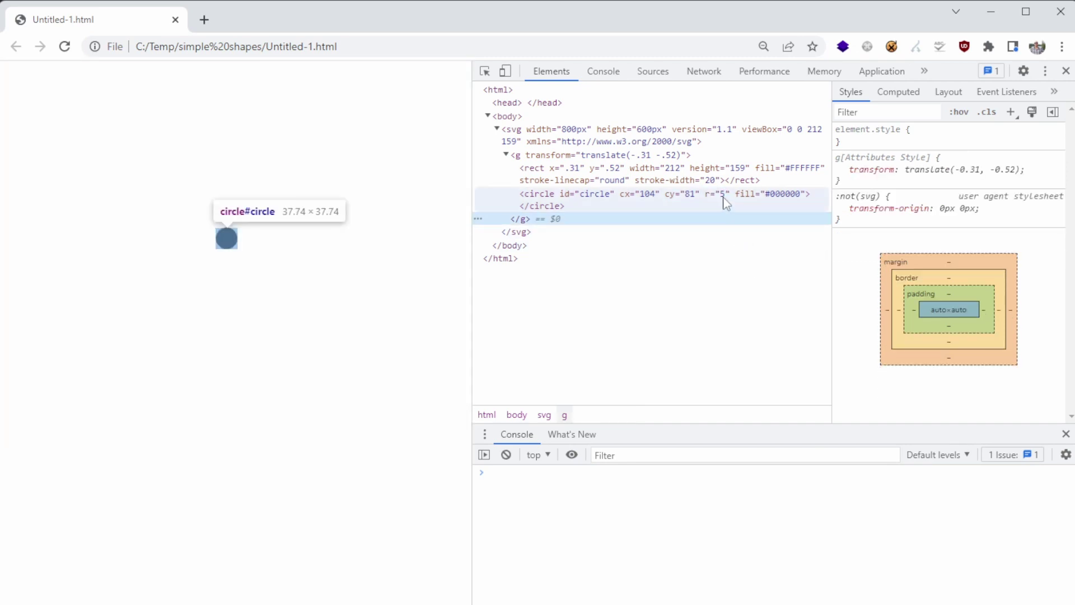
left_click(727, 206)
type("50")
key("Return")
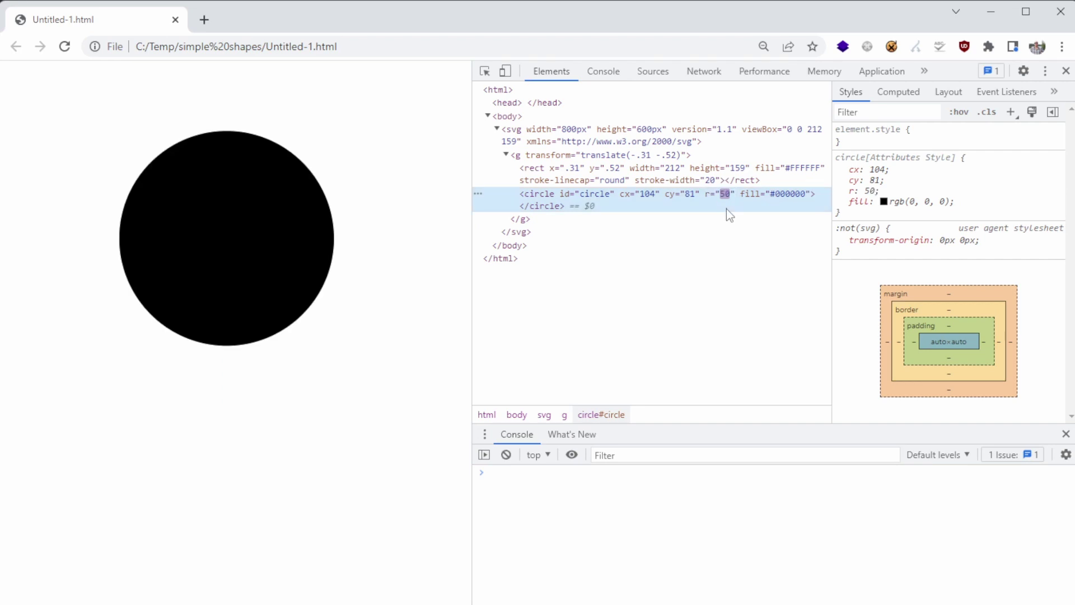
double_click(727, 196)
type("35")
key("Return")
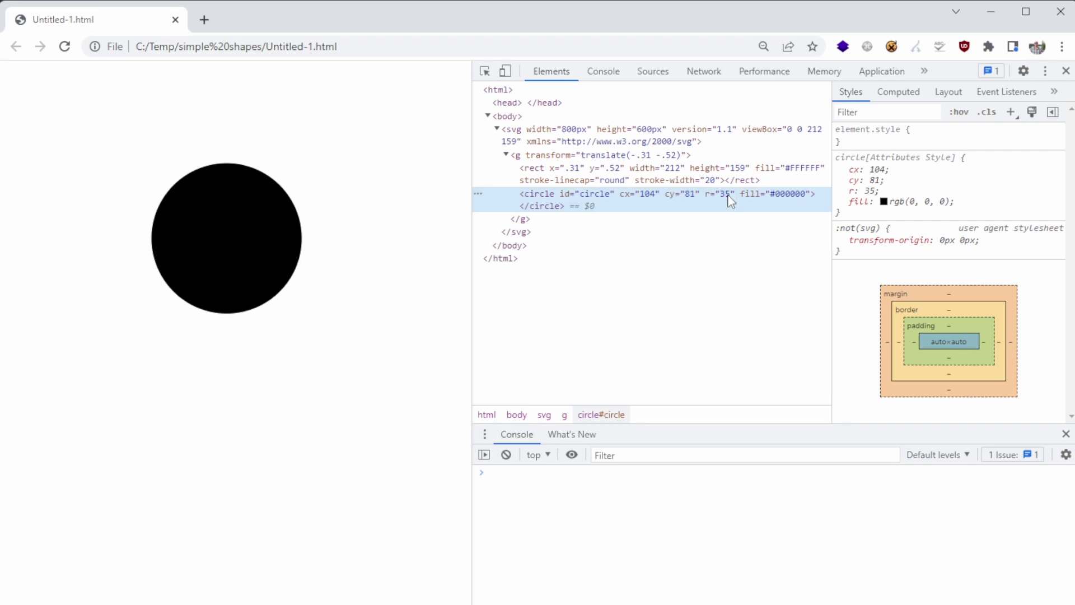
double_click(726, 196)
type("20")
key("Return")
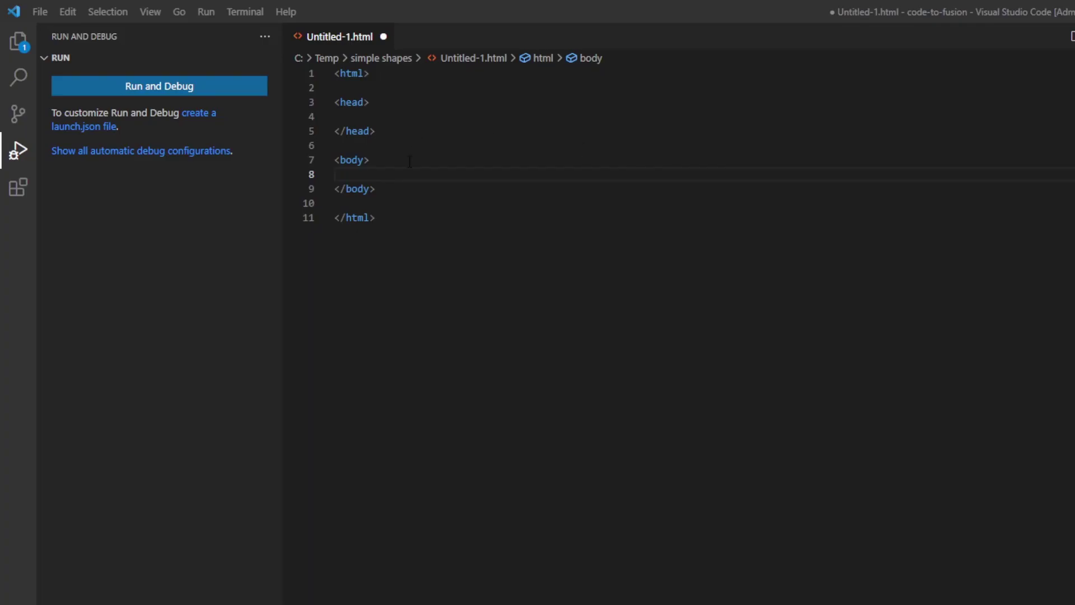
Paste the SVG code onto the empty line inside <body> and save Untitled-1.html.
left_click(406, 171)
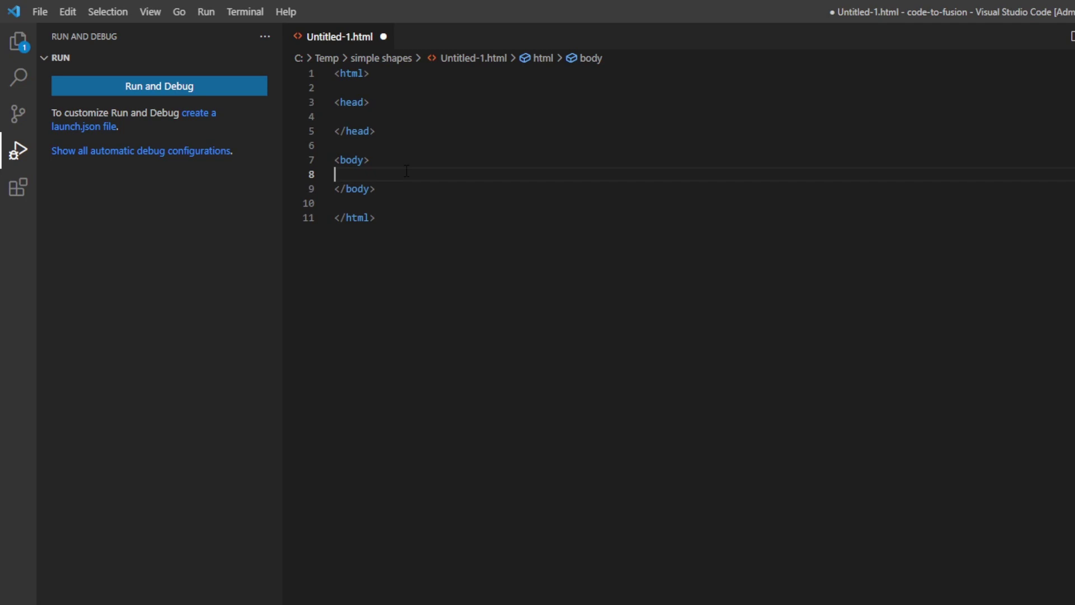
type("<svg width=\"212mm\" height=\"159mm\" version=\"1.1\" viewBox=\"0 0 212 159\" xmlns=\"http://www.w3.org/2000/svg\">     <g transform=\"translate(-.31 -.52)\">         <rect x=\".31\" y=\".52\" width=\"212\" height=\"159\" fill=\"#808080\" stroke-linecap=\"round\" stroke-width=\"20\" />         <circle id=\"circle\" cx=\"104\" cy=\"81\" r=\"33\" fill=\"#ff5959\" />     </g> </svg>")
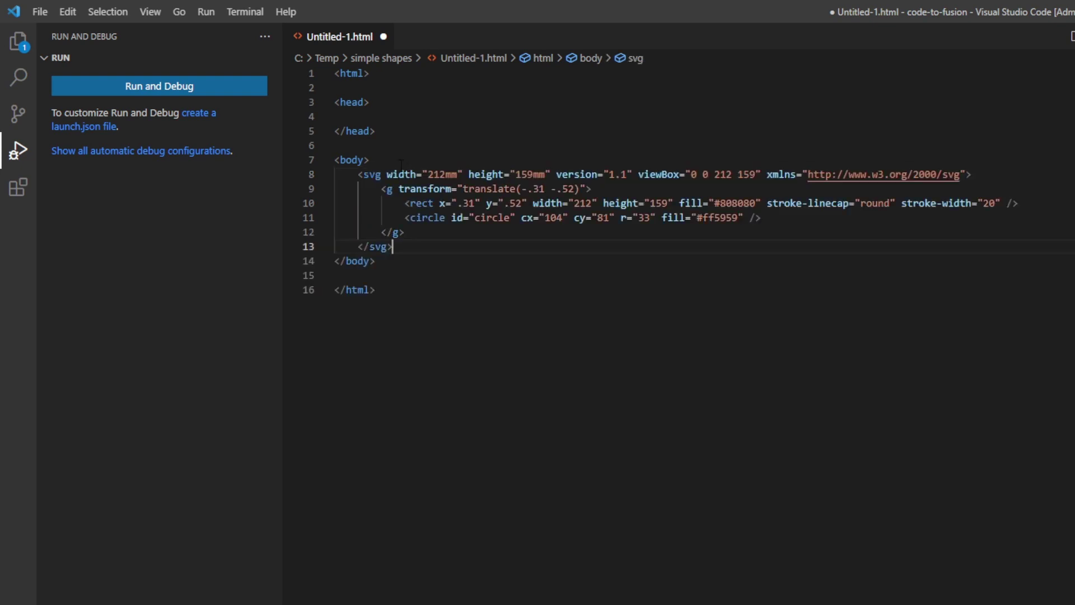
mouse_move(359, 174)
left_mouse_down()
mouse_move(428, 246)
mouse_move(235, 172)
left_mouse_up()
left_click(430, 242)
left_click(529, 241)
key("ctrl+s")
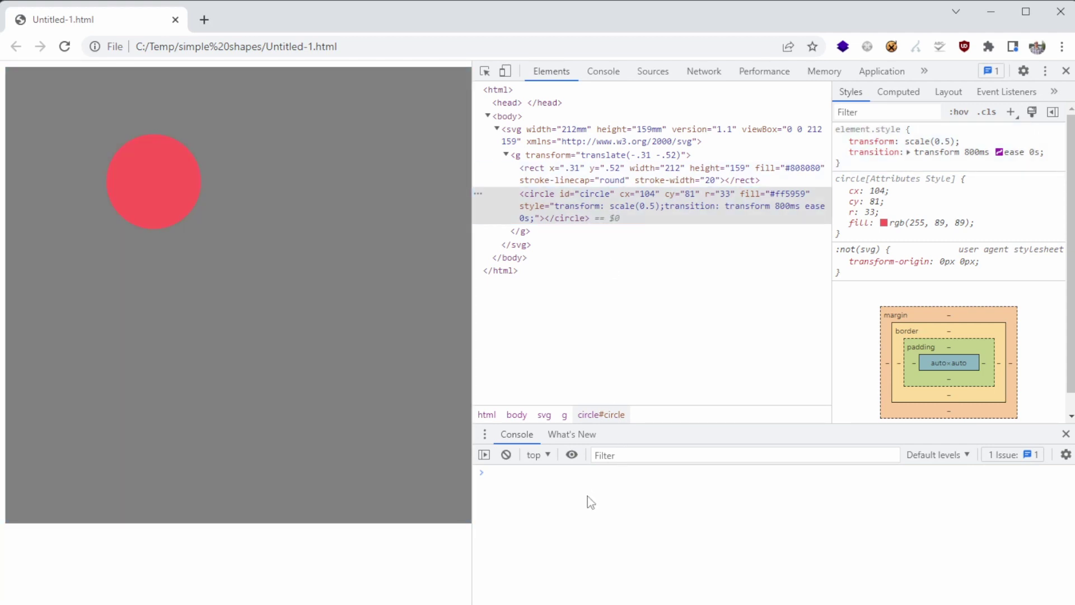
Paste and run the delayed setTimeout scale-up code in the Chrome Console.
left_click(587, 496)
type("setTimeout(() => {     document.getElementById(\"circle\").style.transform = 'scale(1)'; }, 1000);")
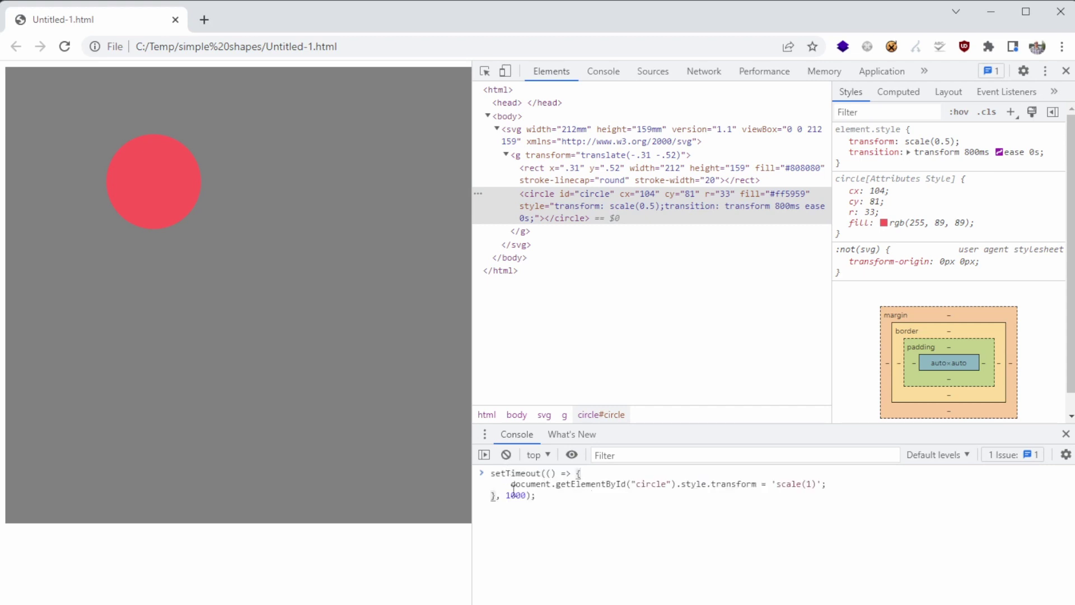
left_click_drag(834, 483, 680, 482)
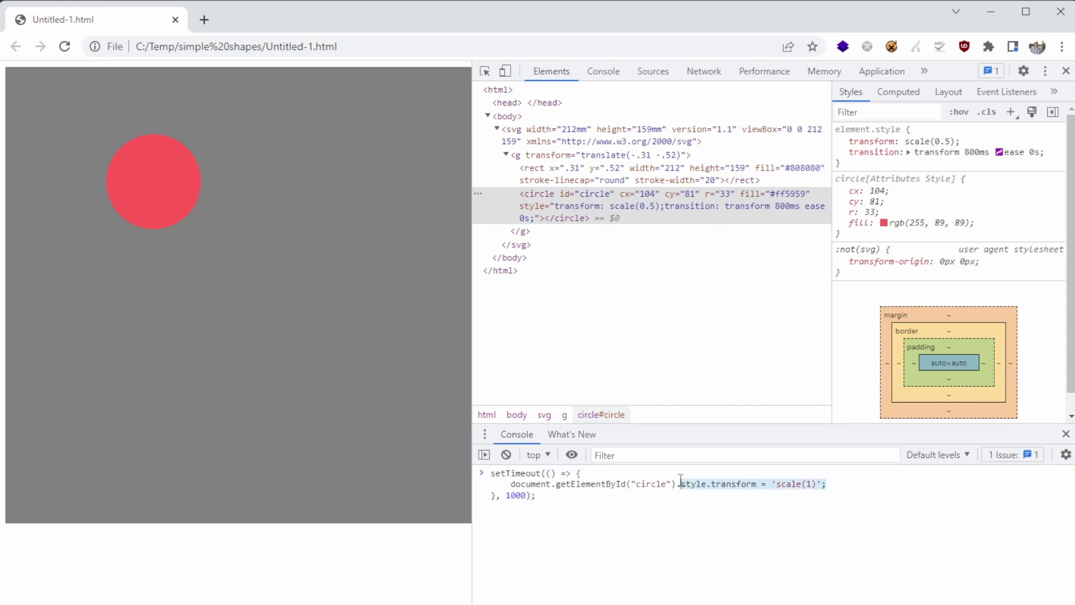
key("Return")
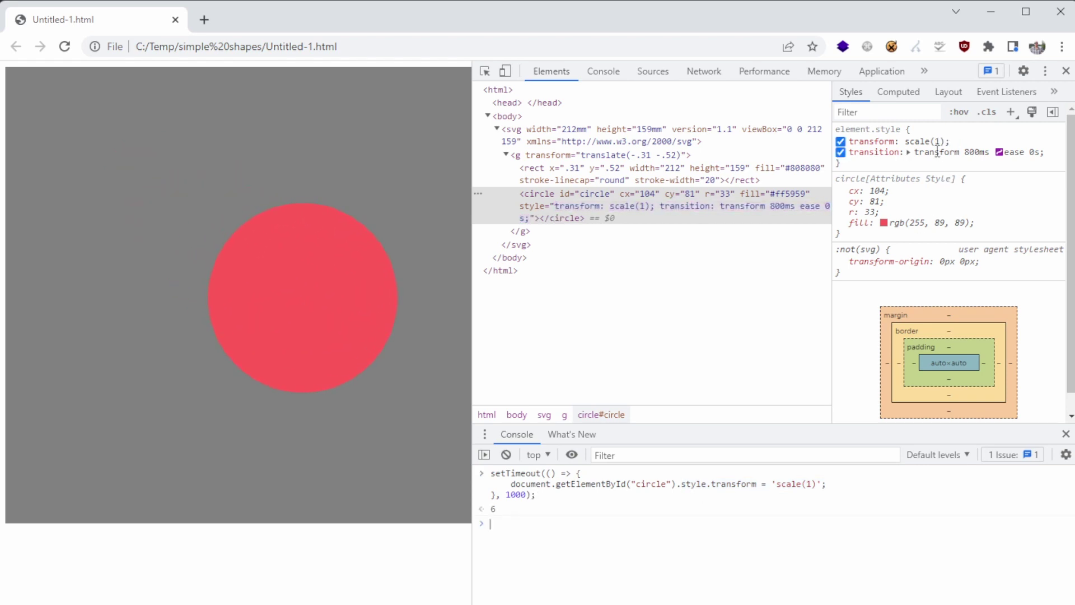
left_click(919, 152)
key("shift+Tab")
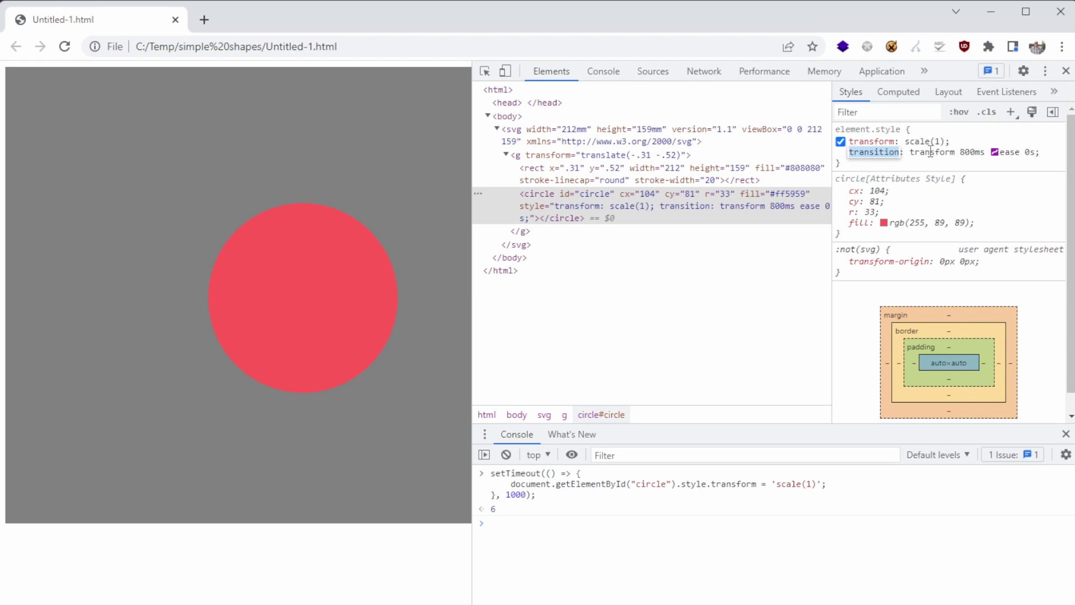
left_click(756, 563)
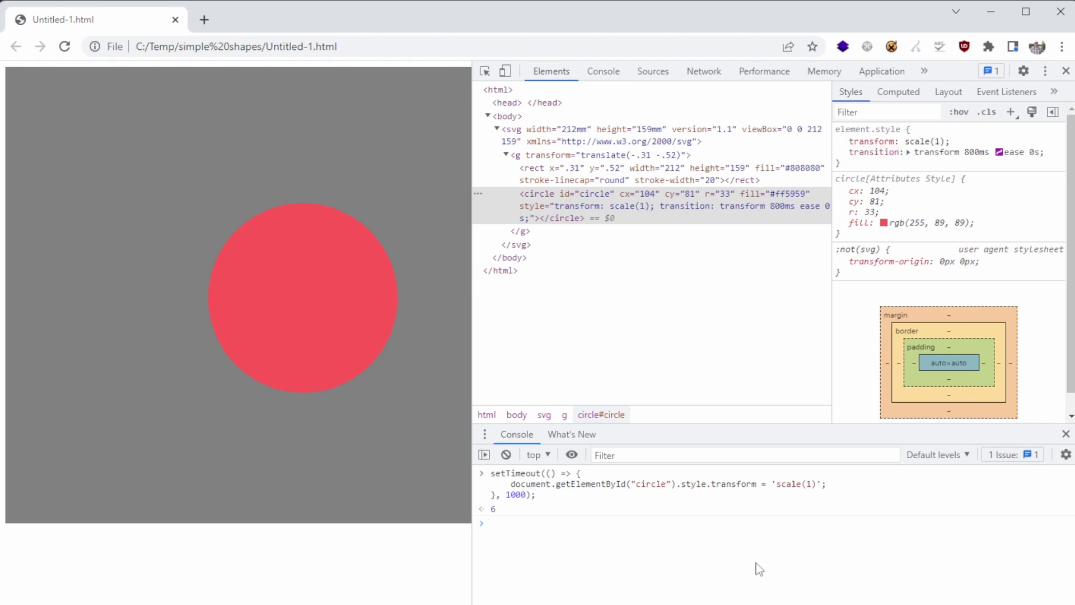
Set the circle's transform to scale(0.5), rerun the animation code, then change it to scale(0.1).
left_click(922, 141)
key("BackSpace")
type("0.5")
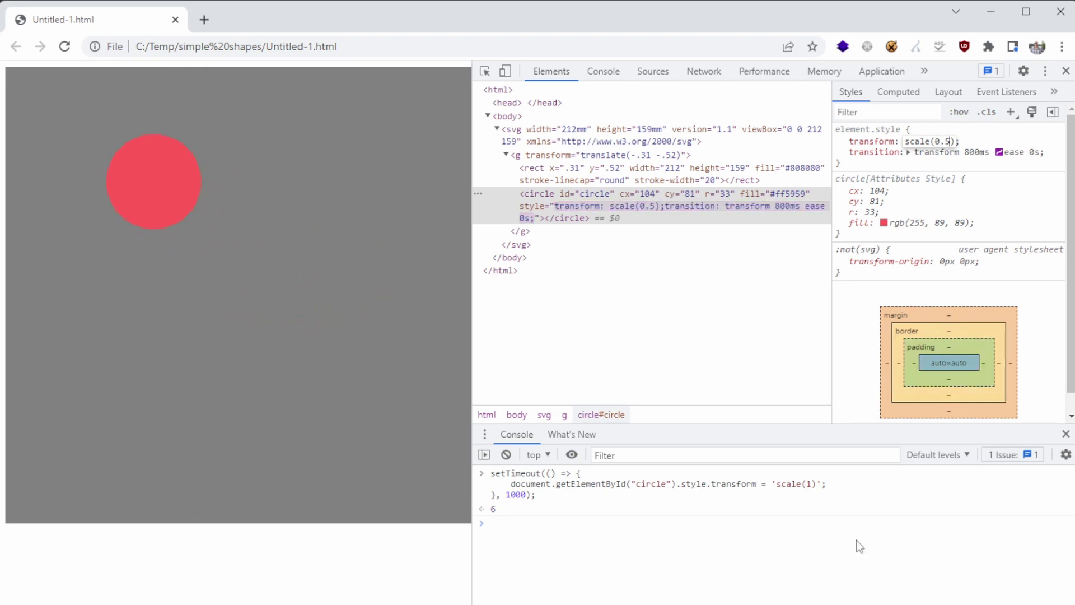
left_click(850, 579)
key("Up")
key("Return")
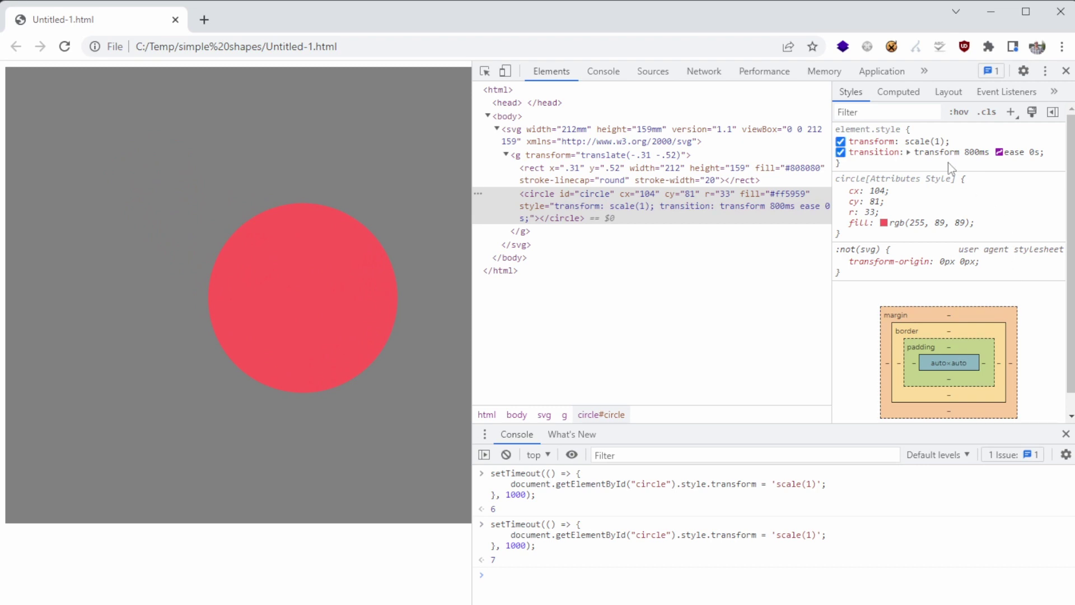
left_click(938, 141)
type("scale(0.1)")
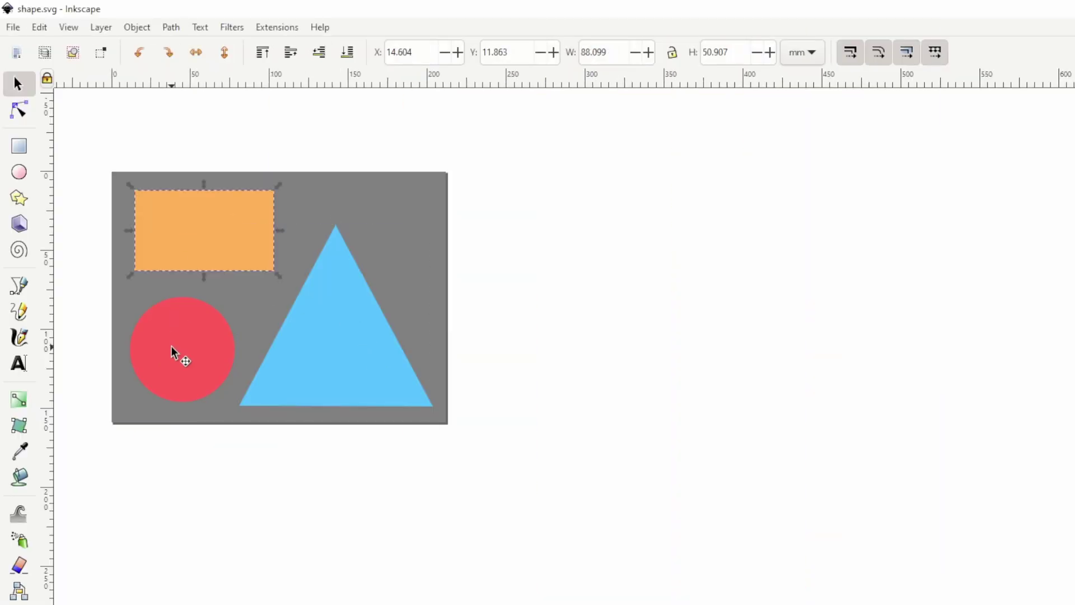
Compare shape.bmp, shape.jpg, shape.png and shape.svg sizes, finding the SVG smallest at 3 KB.
left_click(171, 347)
left_click(300, 361)
key("alt+Tab")
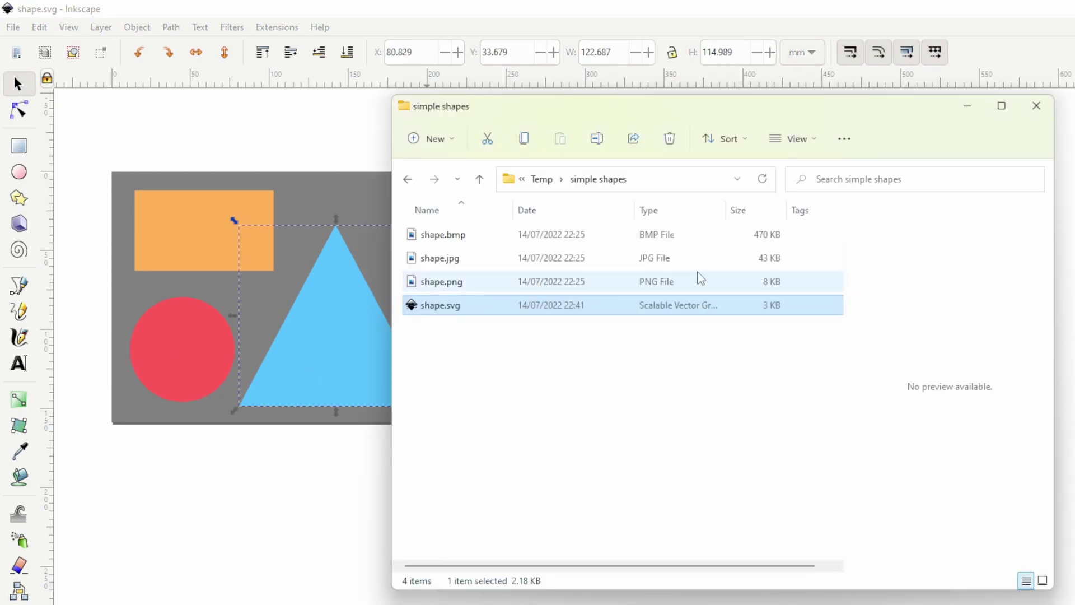
left_click(694, 236)
left_click(697, 259)
left_click(700, 283)
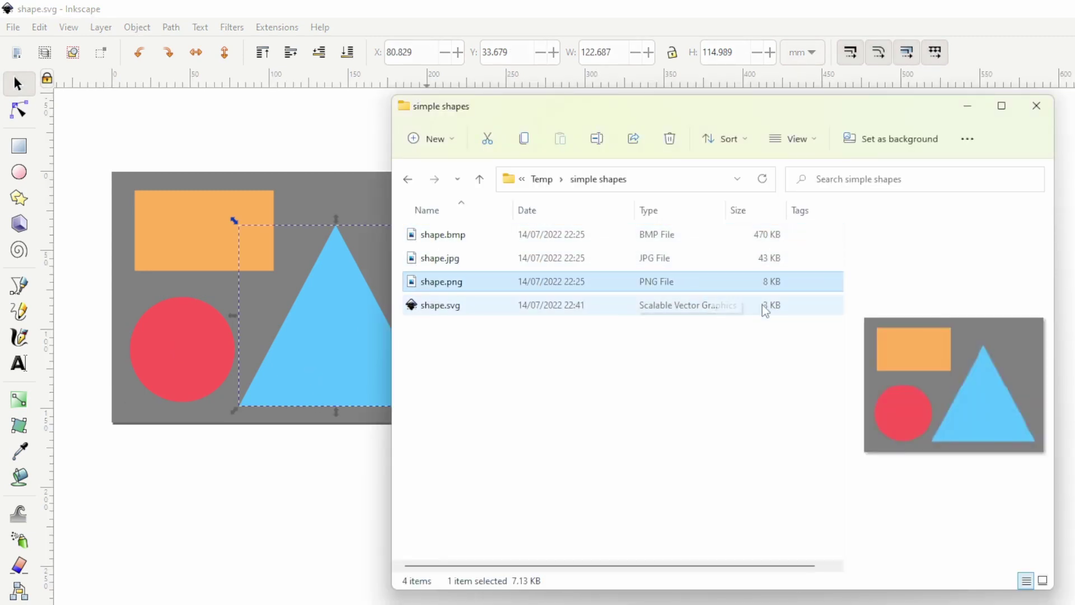
left_click(762, 305)
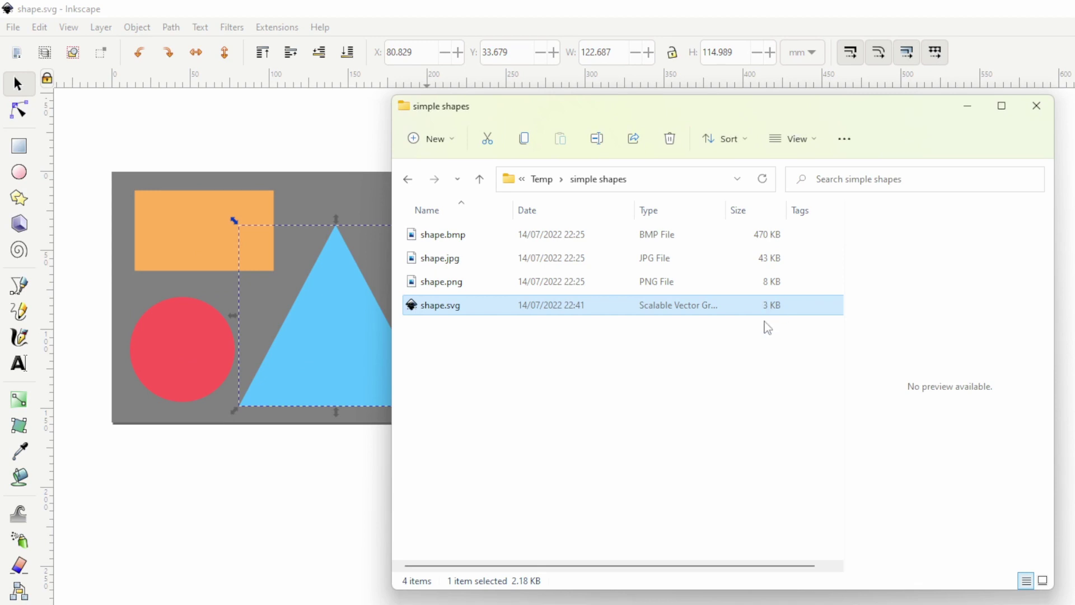